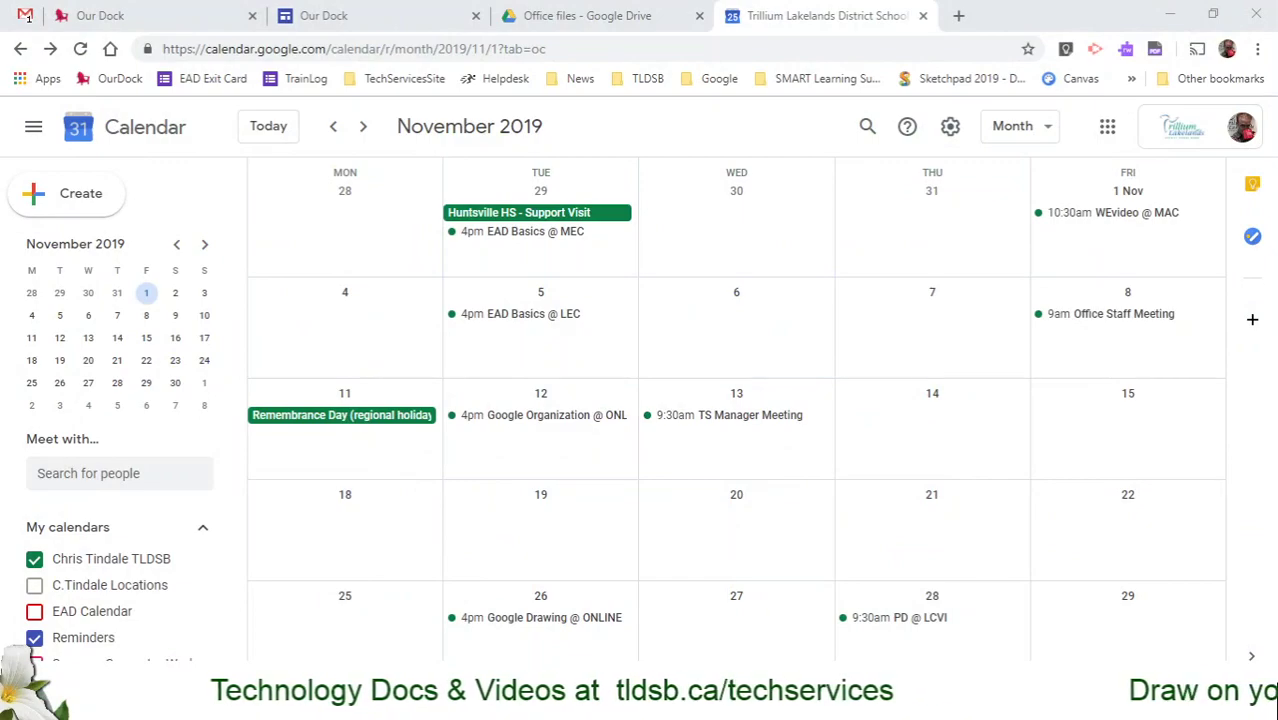
Step: Return the month view from November 2019 to October 2019 with Today
left_click(280, 130)
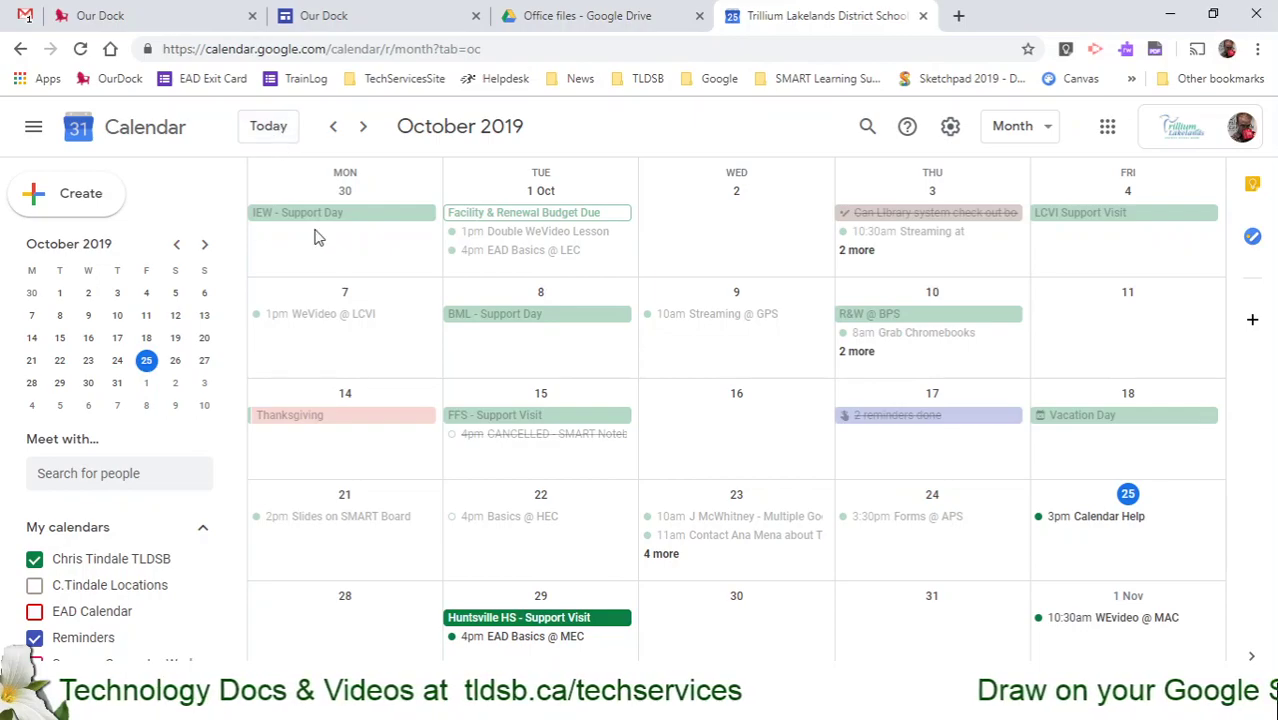
Step: On the Our Dock staff site, subscribe to the System Calendar embed via + Google Calendar
left_click(158, 11)
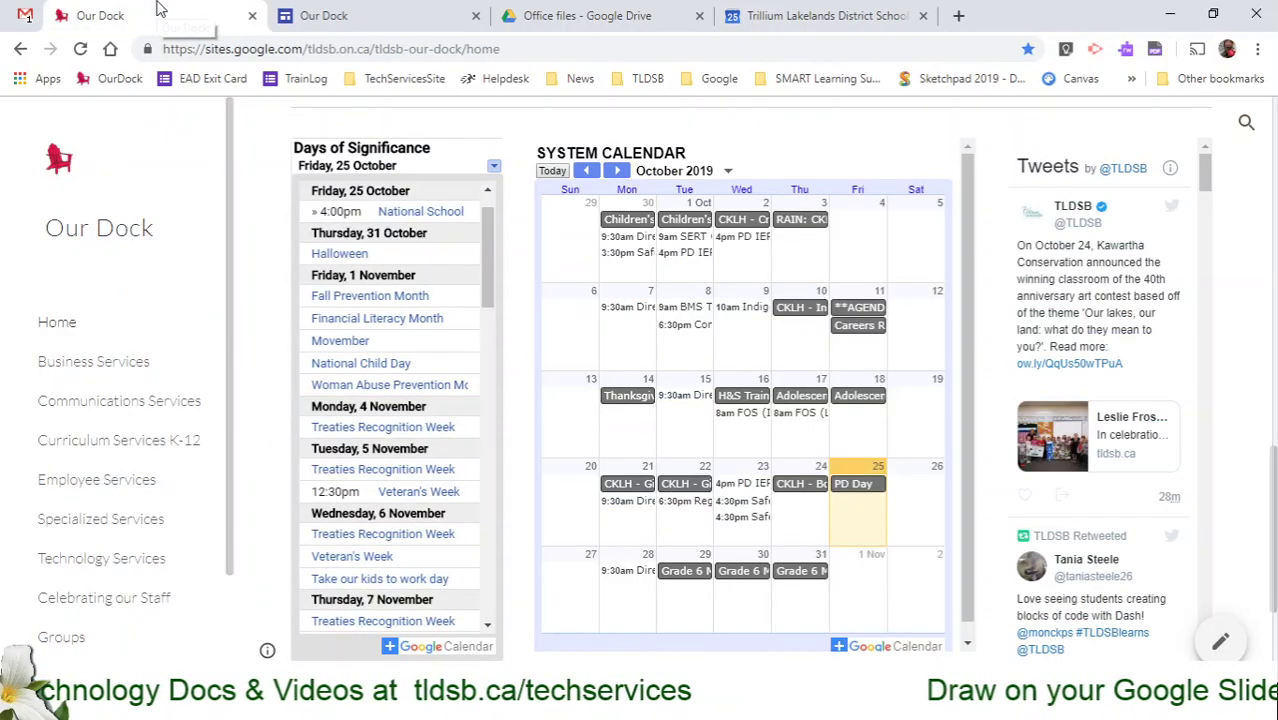
scroll(479, 386, "up", 2)
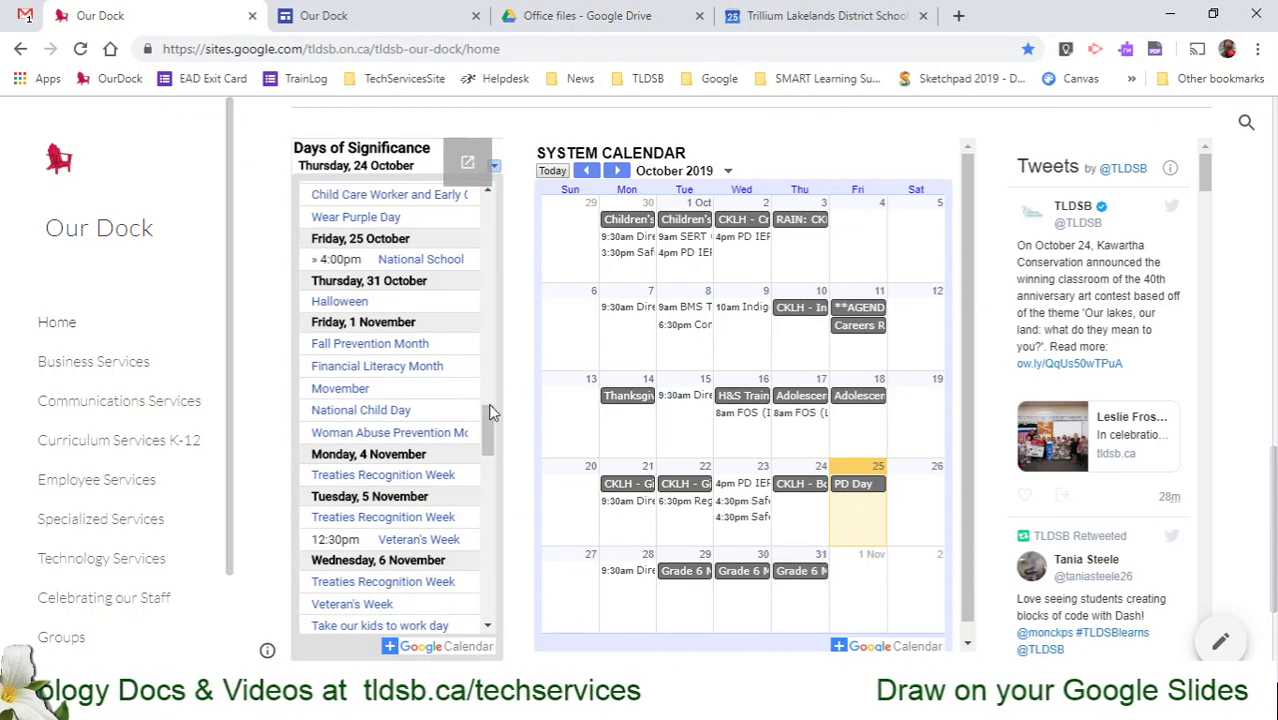
scroll(547, 372, "up", 10)
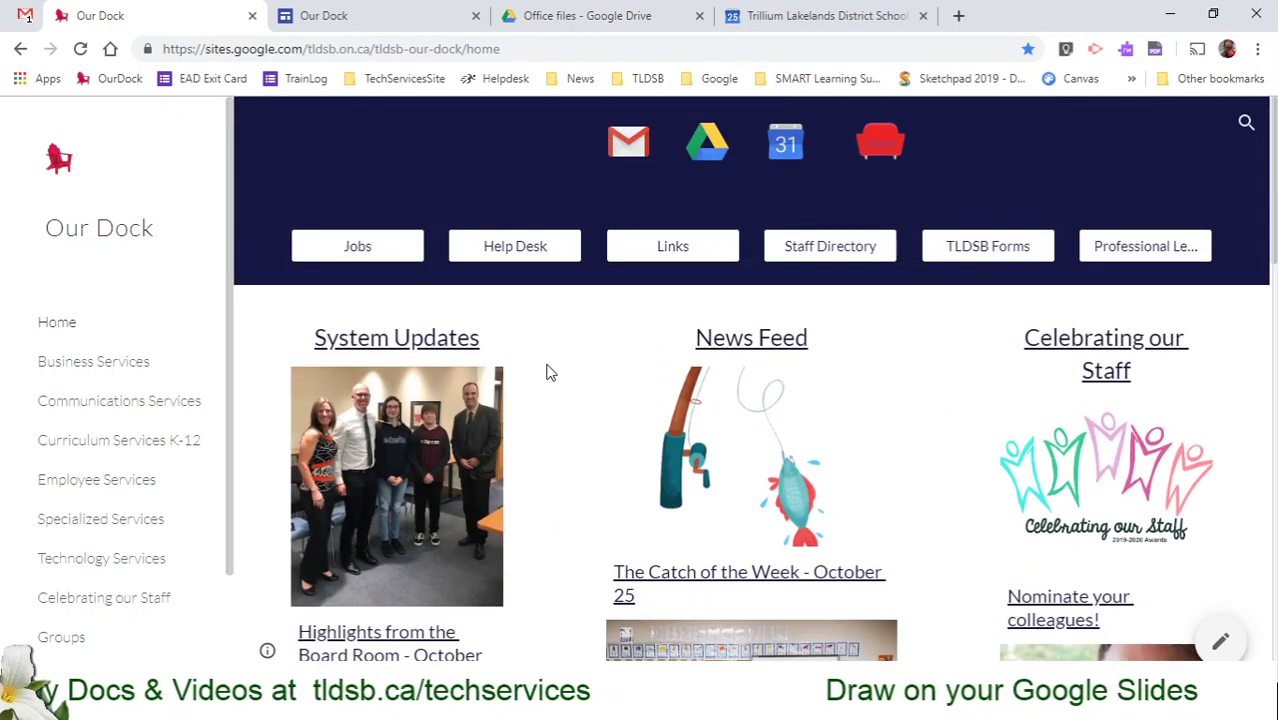
scroll(547, 372, "down", 10)
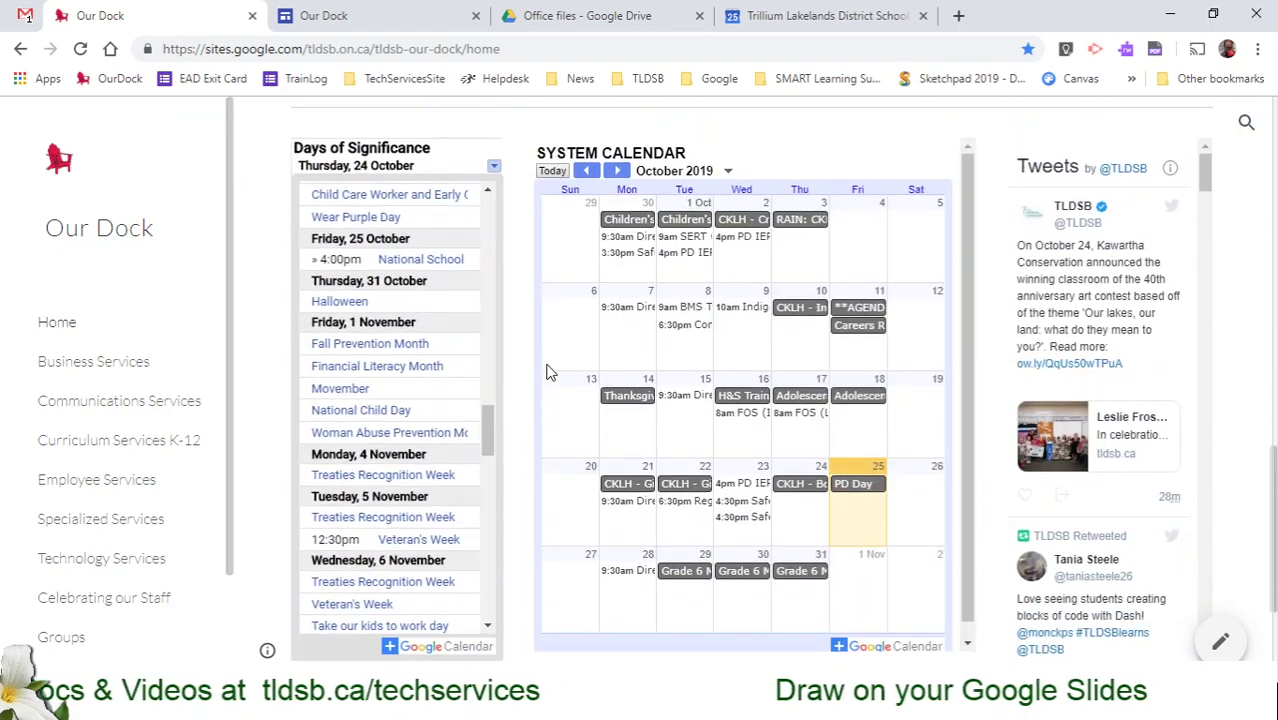
left_click_drag(682, 155, 546, 158)
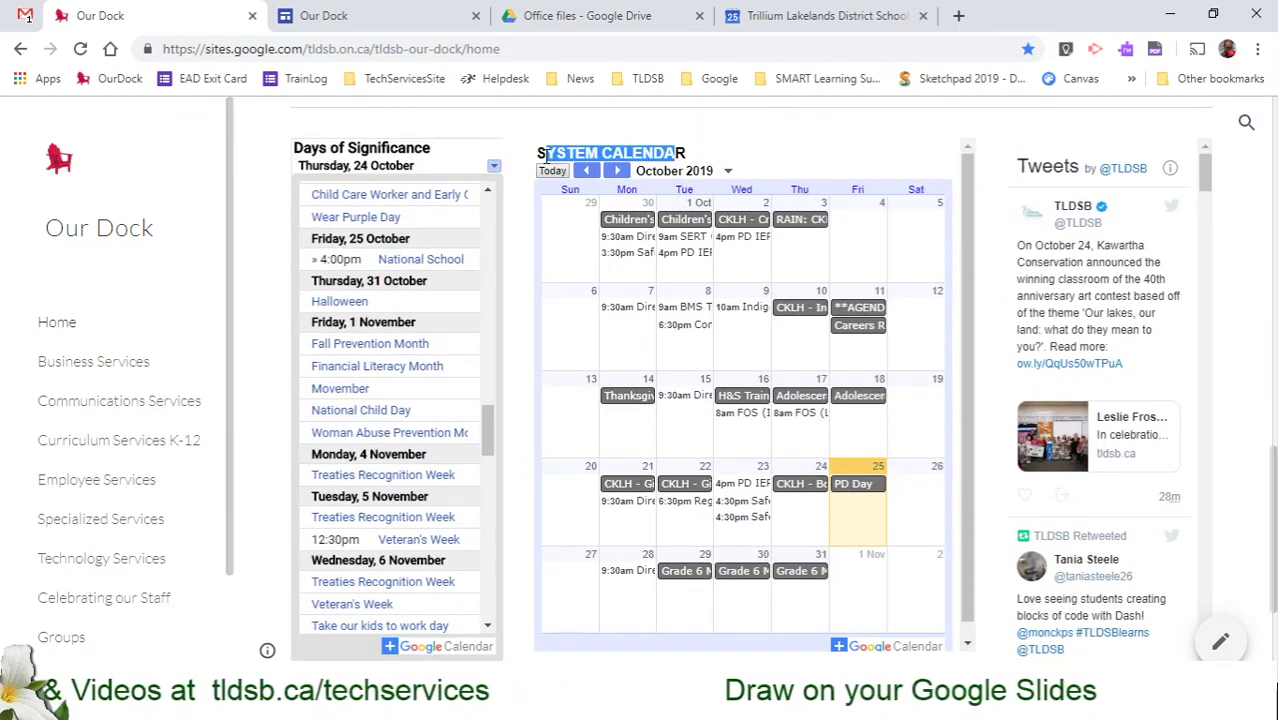
left_click(687, 153)
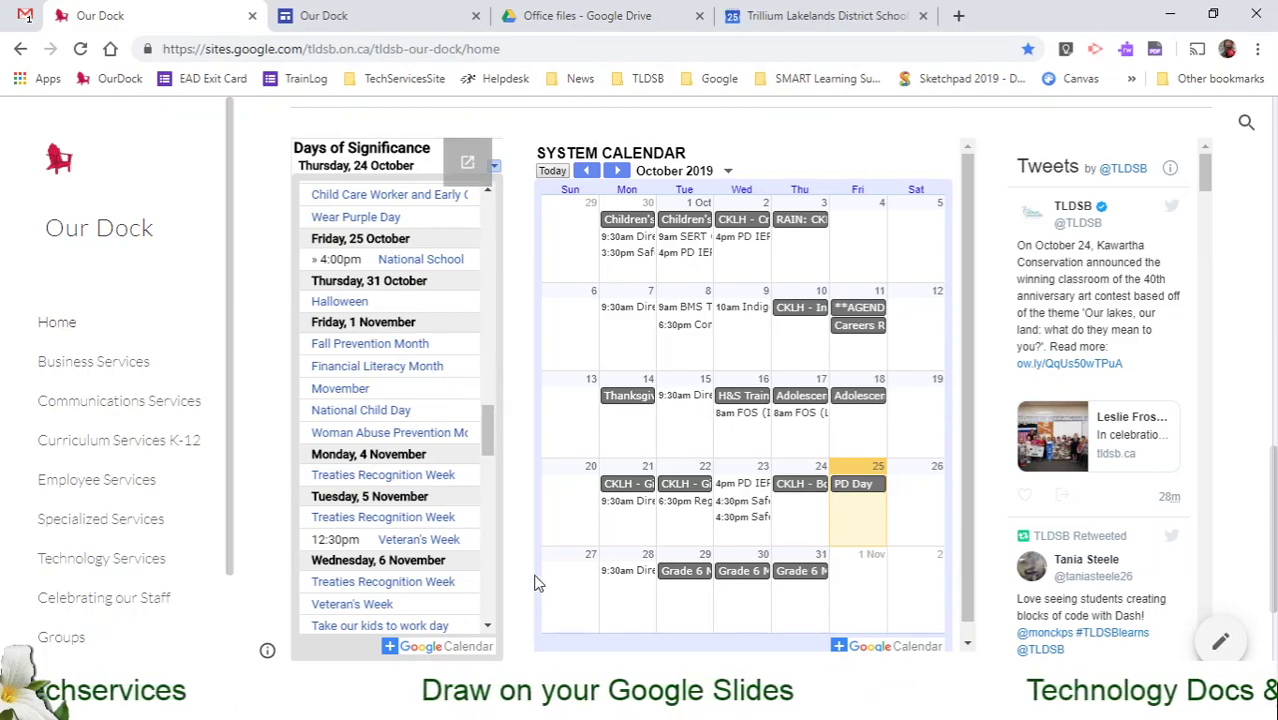
scroll(852, 600, "down", 1)
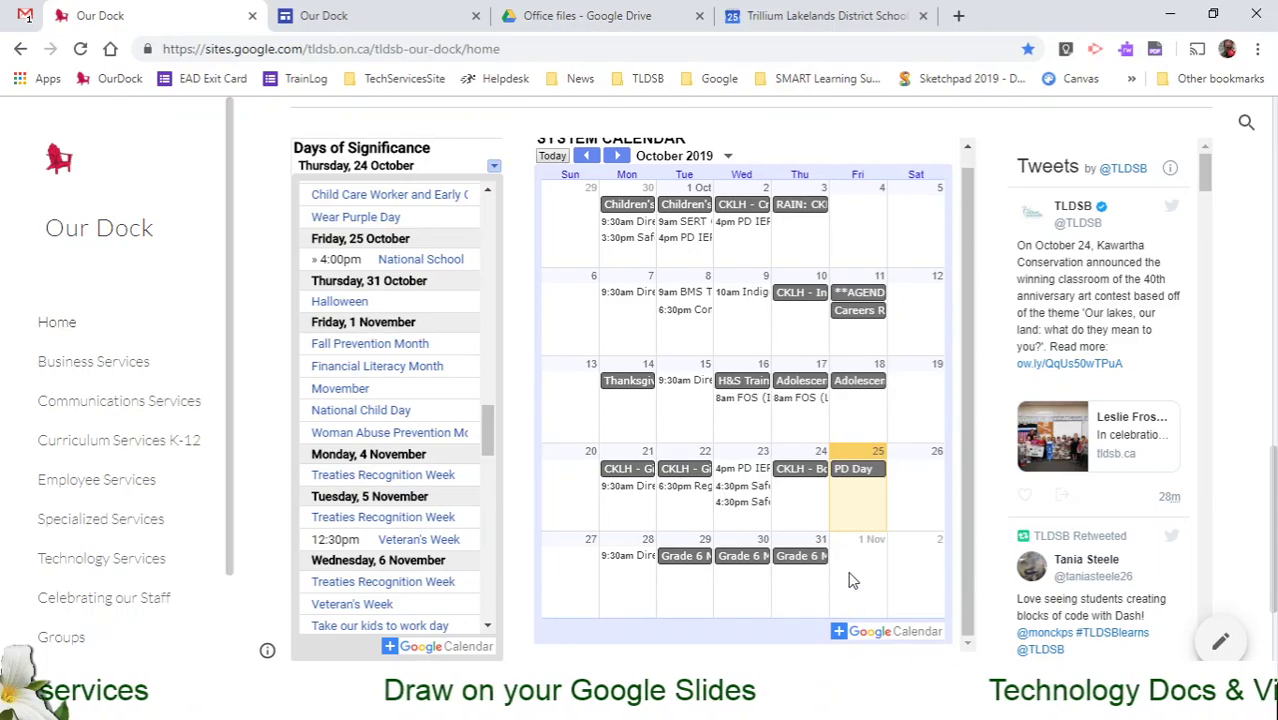
left_click(895, 632)
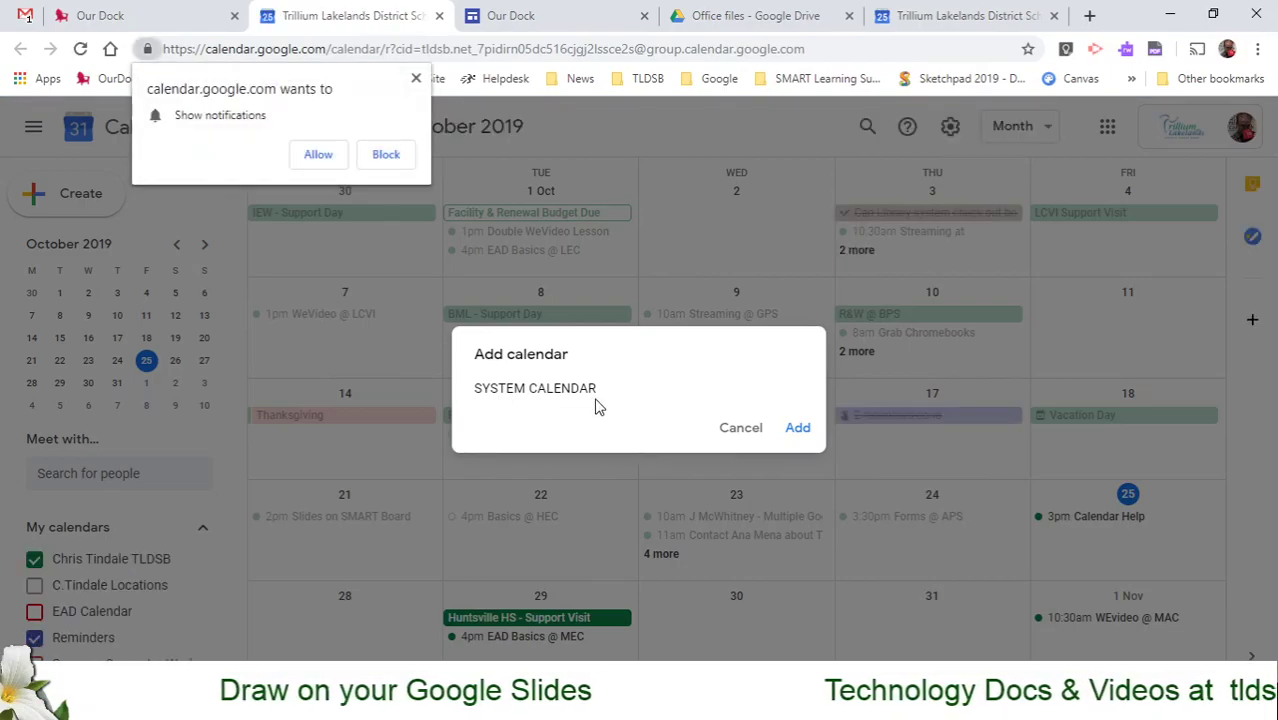
Step: Confirm adding SYSTEM CALENDAR, block notifications, and locate it under Other calendars
left_click(800, 430)
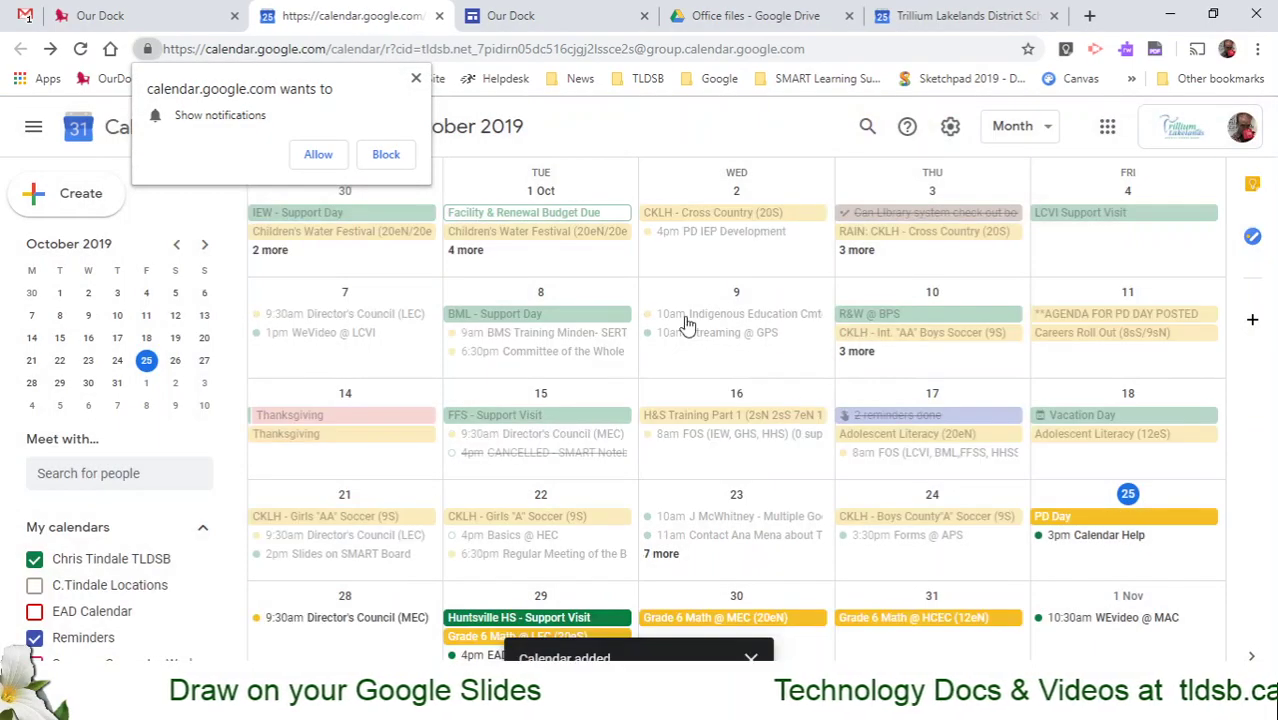
left_click(388, 158)
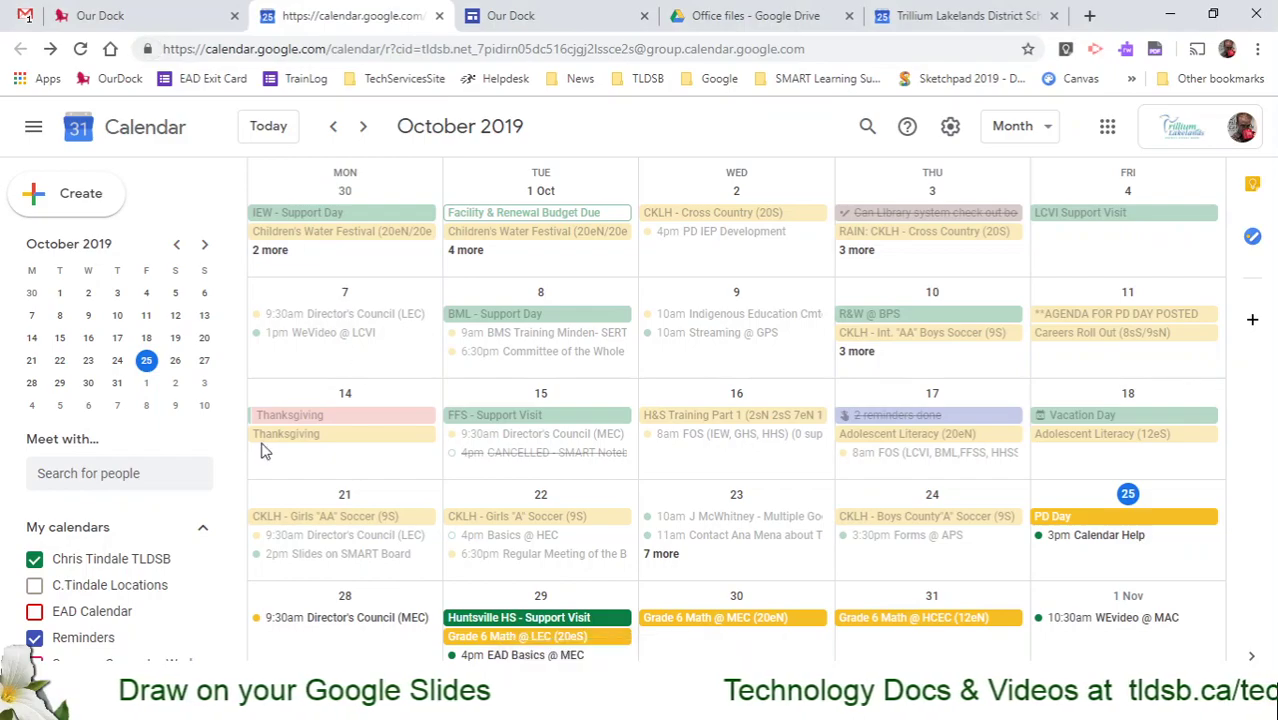
scroll(195, 430, "down", 1)
scroll(195, 430, "down", 2)
scroll(197, 392, "down", 2)
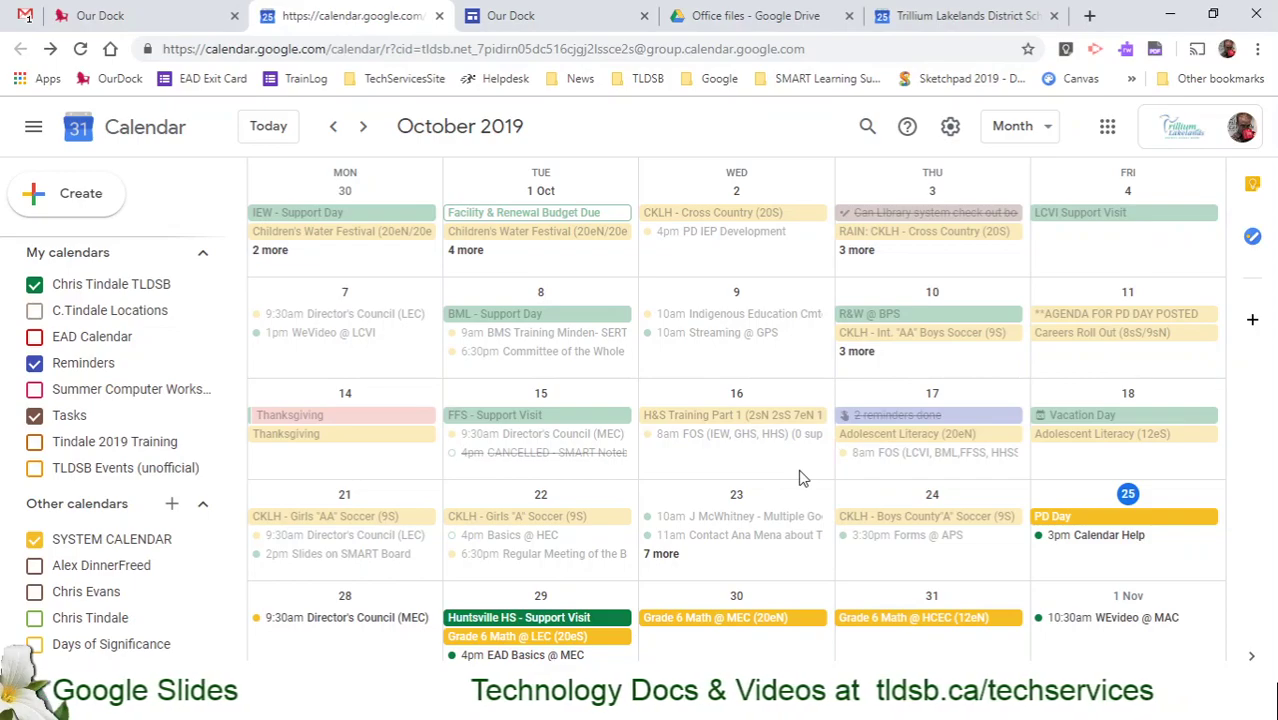
Step: Copy SYSTEM CALENDAR's PD Day on Friday 25 October into your own calendar and save it
left_click(1115, 518)
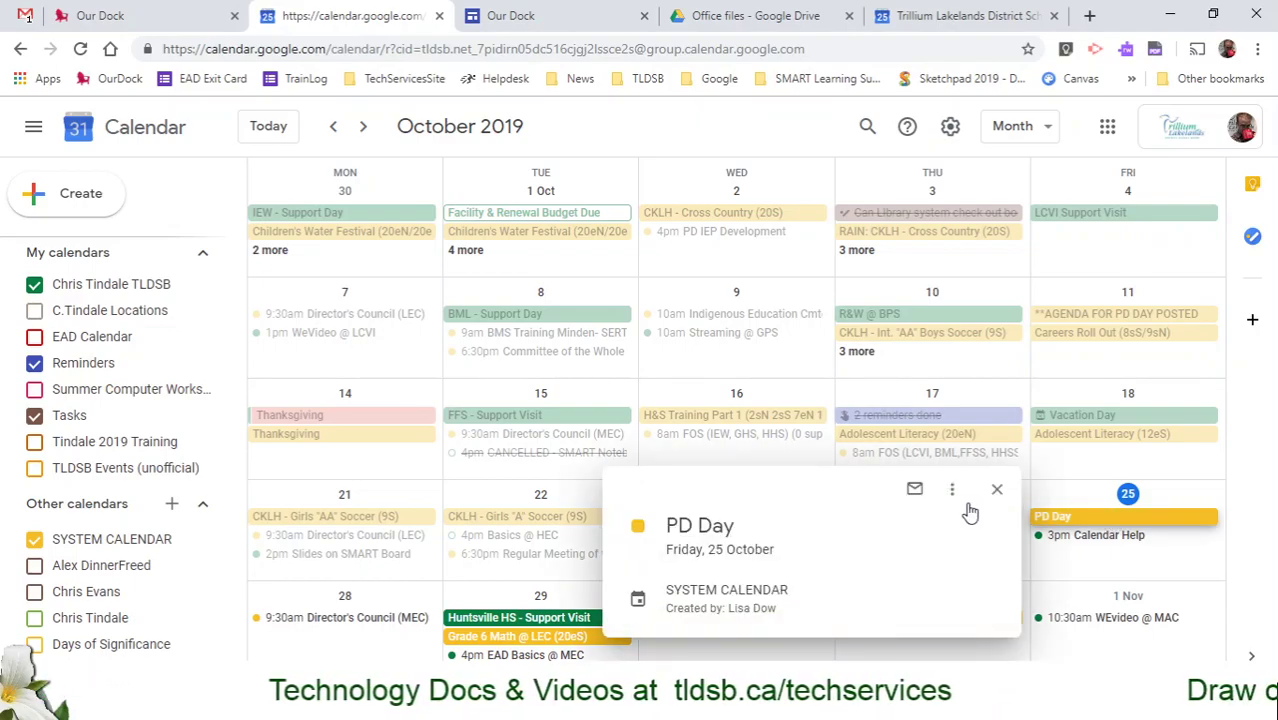
left_click(952, 492)
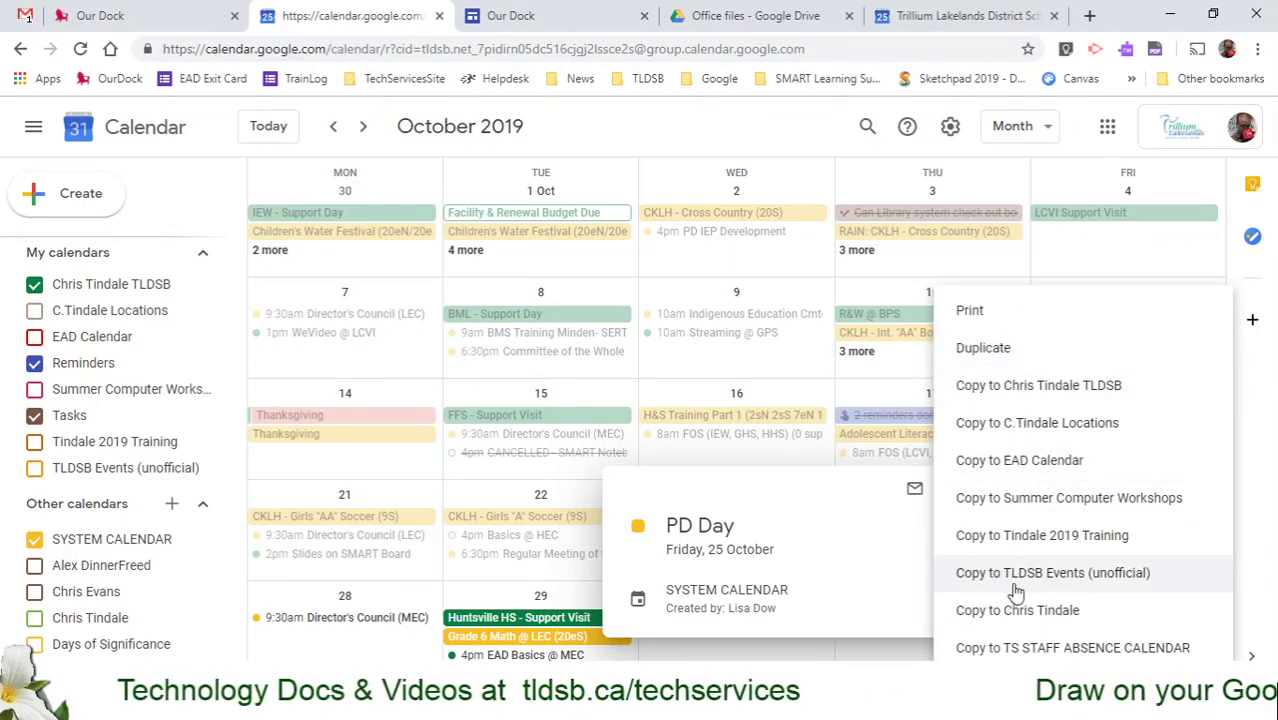
left_click(1043, 393)
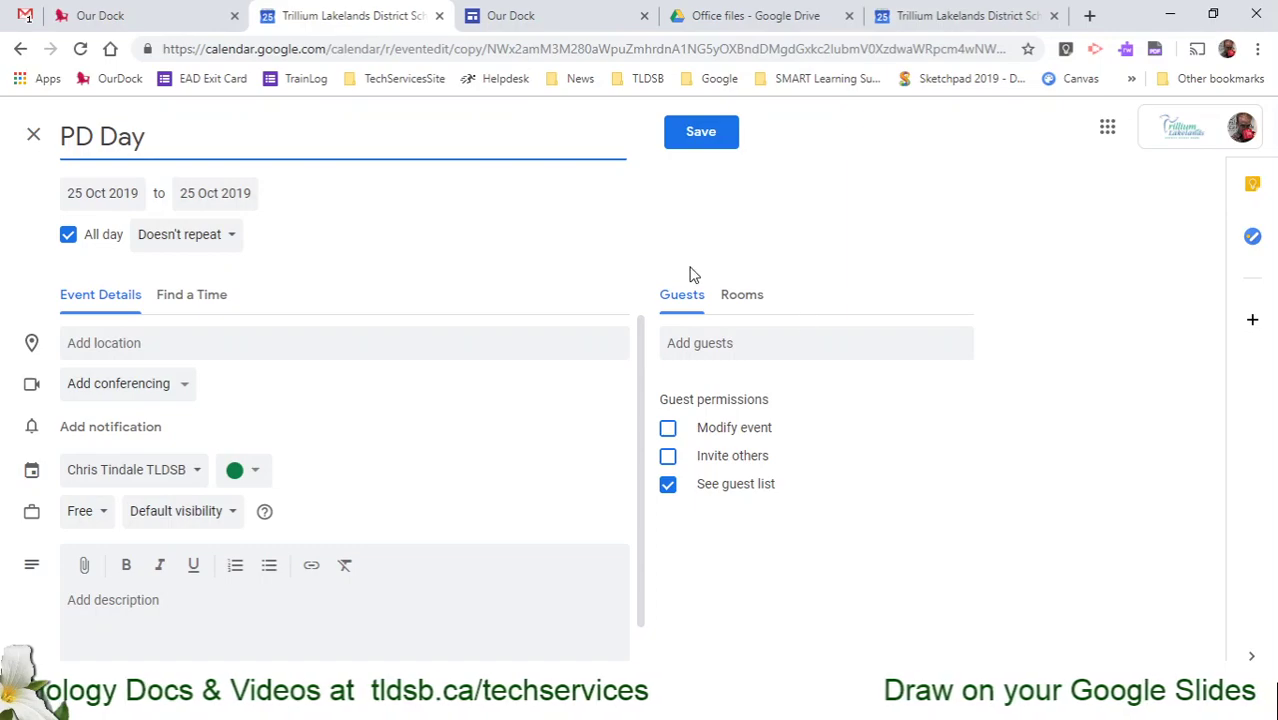
left_click(705, 135)
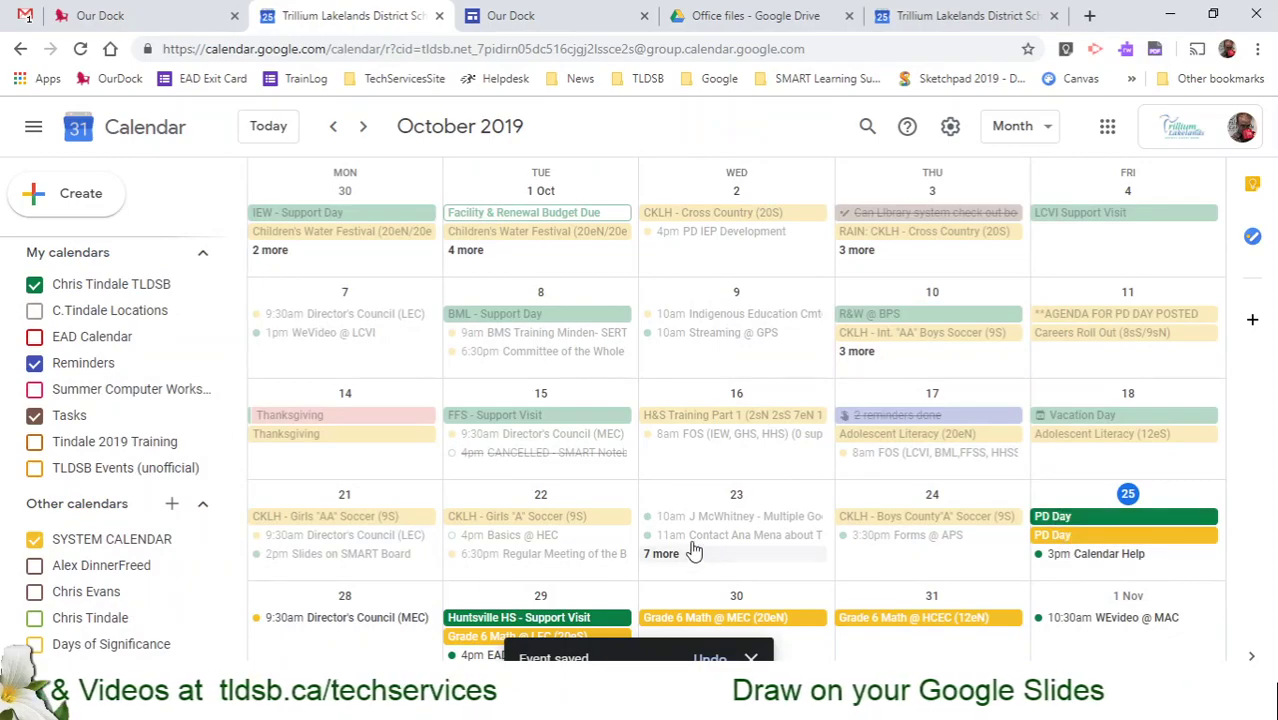
Step: In November 2019, copy the Week of Kindness event into your own calendar and save it
left_click(364, 126)
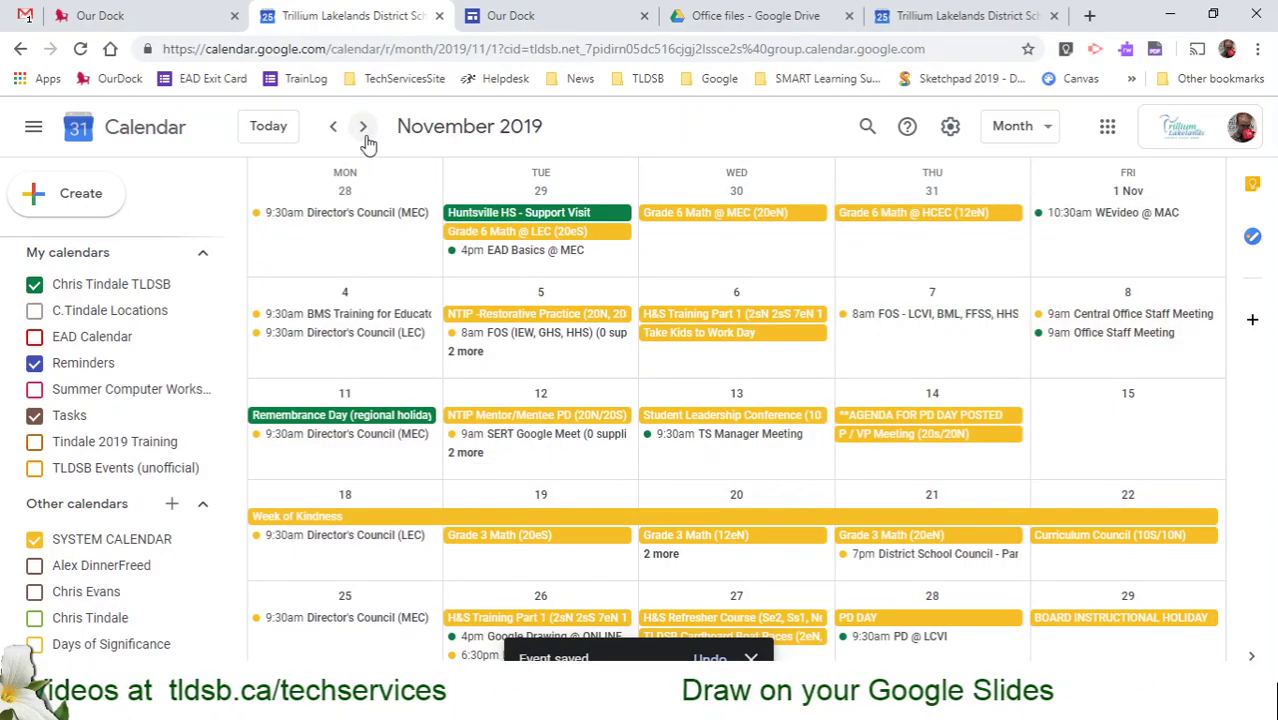
left_click(467, 518)
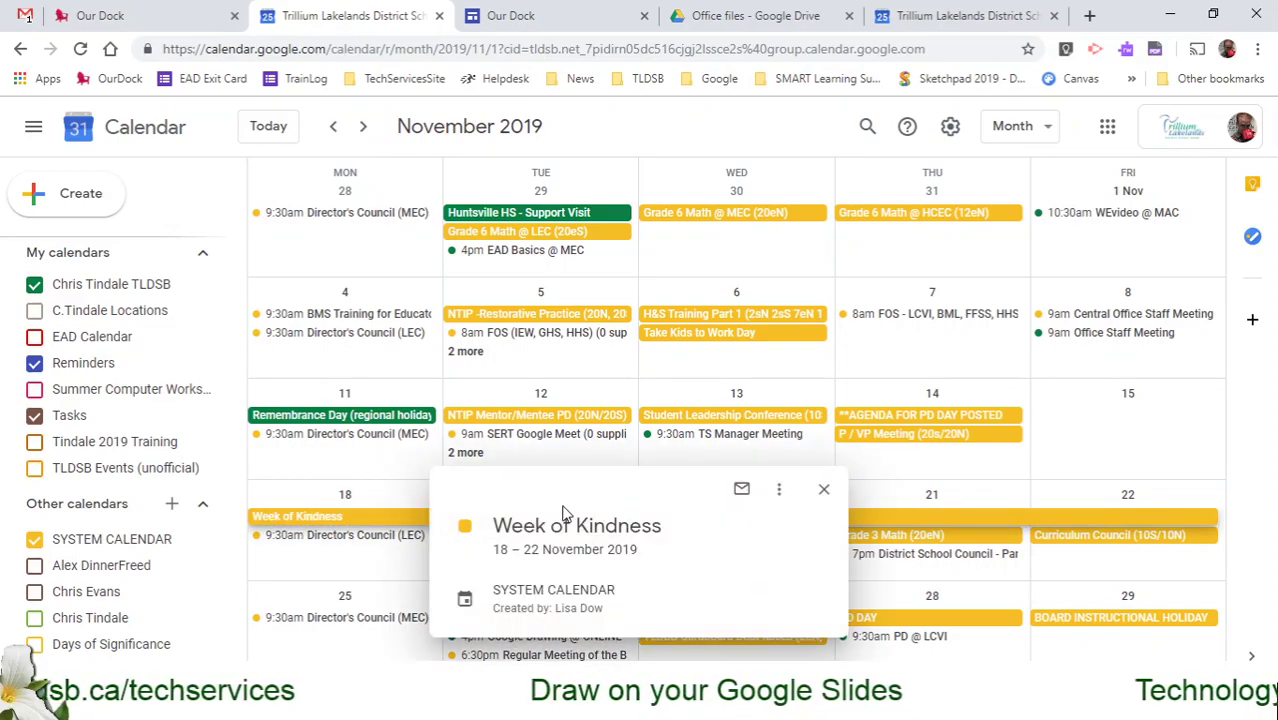
left_click(779, 489)
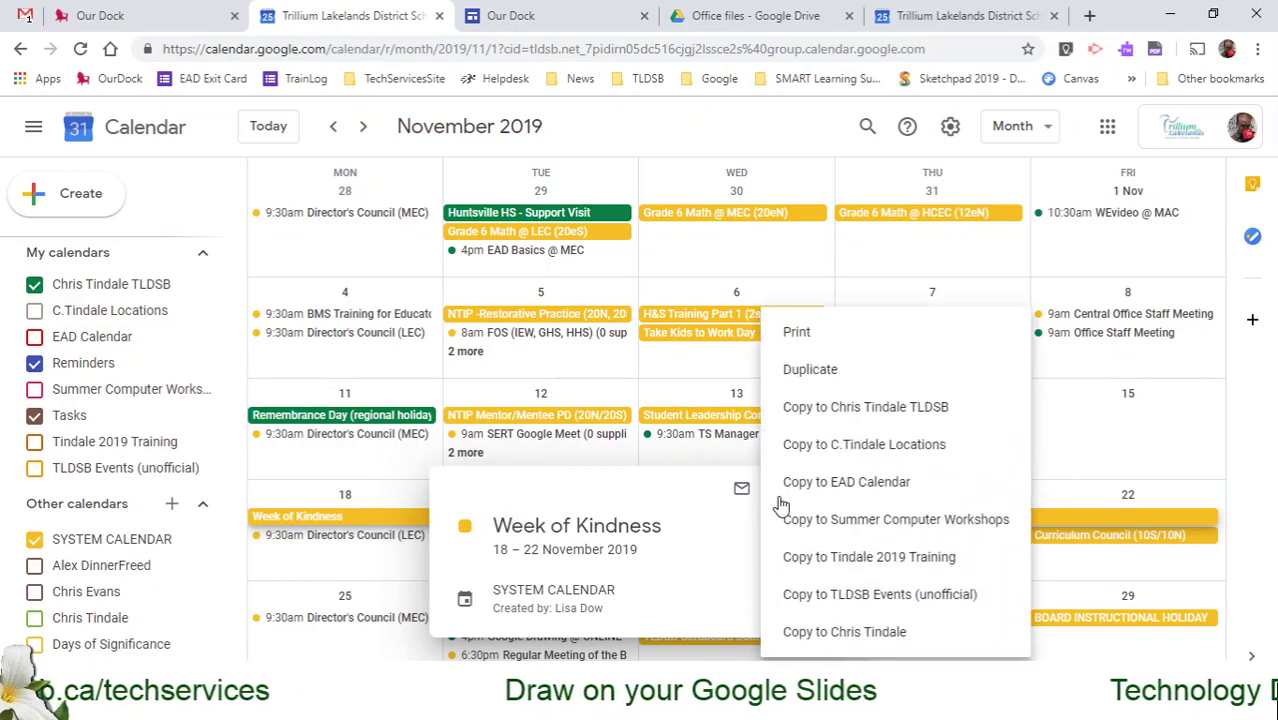
left_click(832, 387)
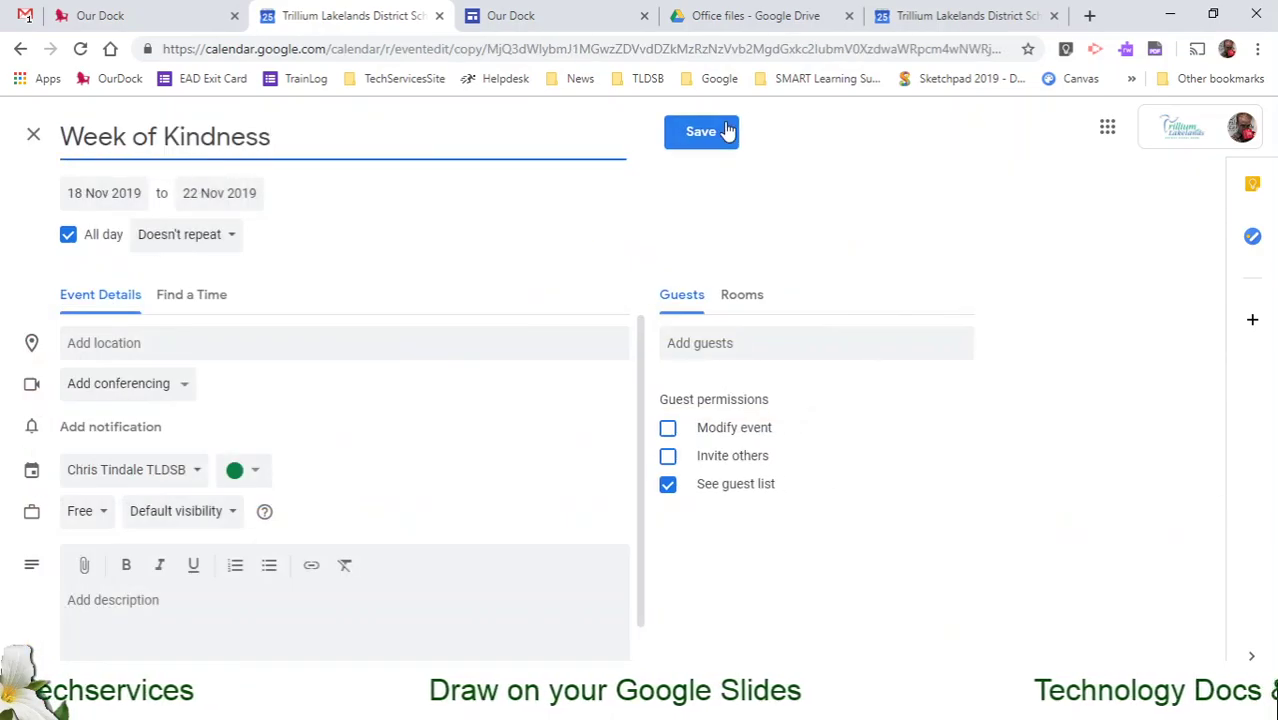
left_click(725, 130)
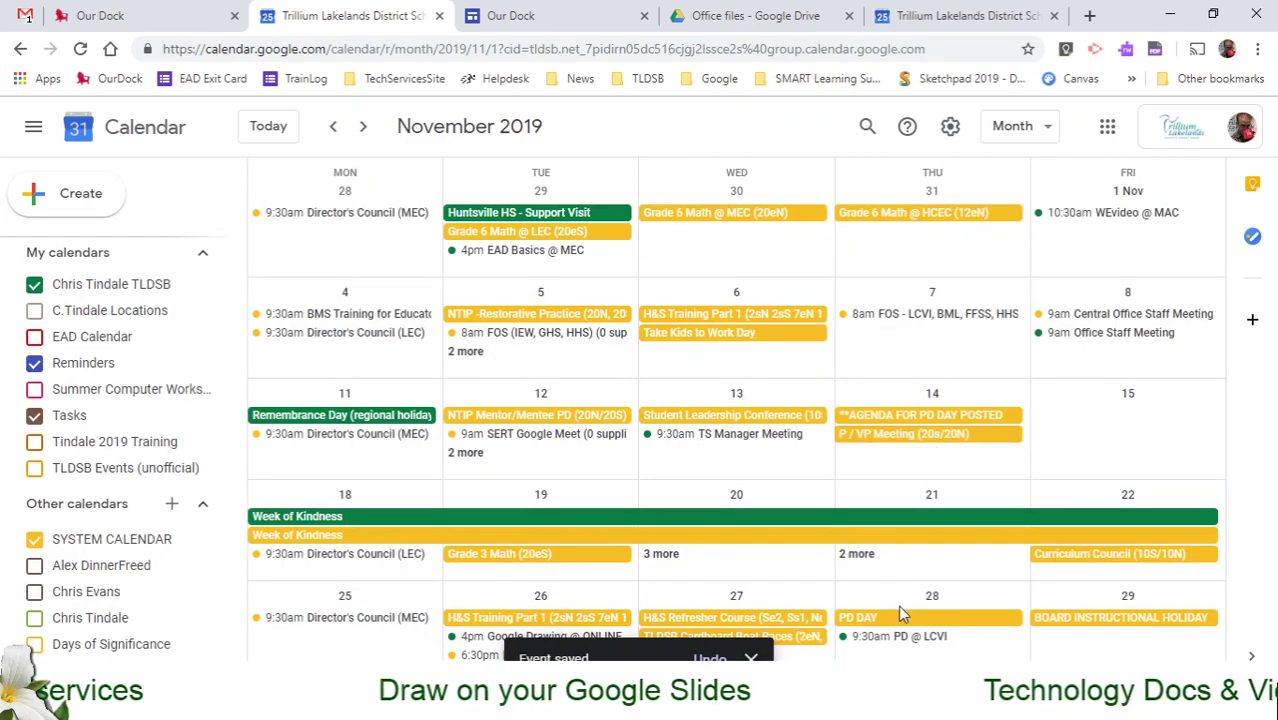
Step: Copy the 28 November PD DAY event into your own calendar and save it
left_click(893, 622)
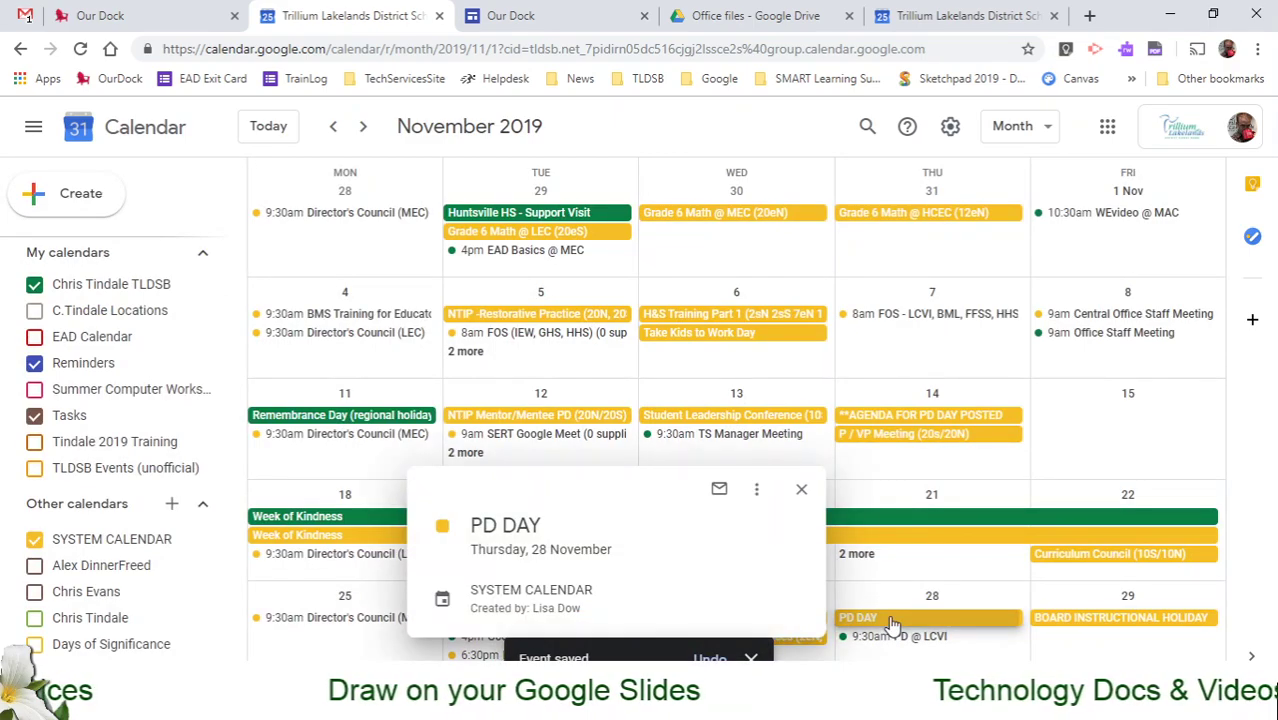
left_click(757, 490)
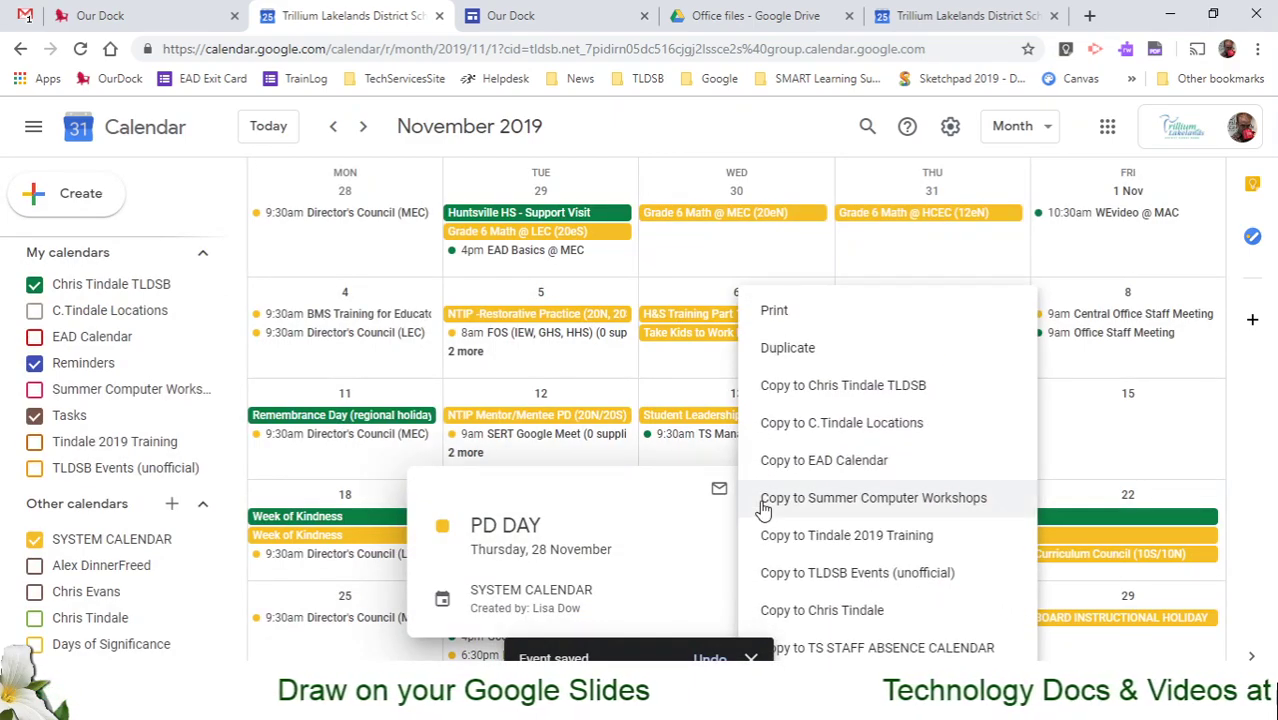
left_click(784, 385)
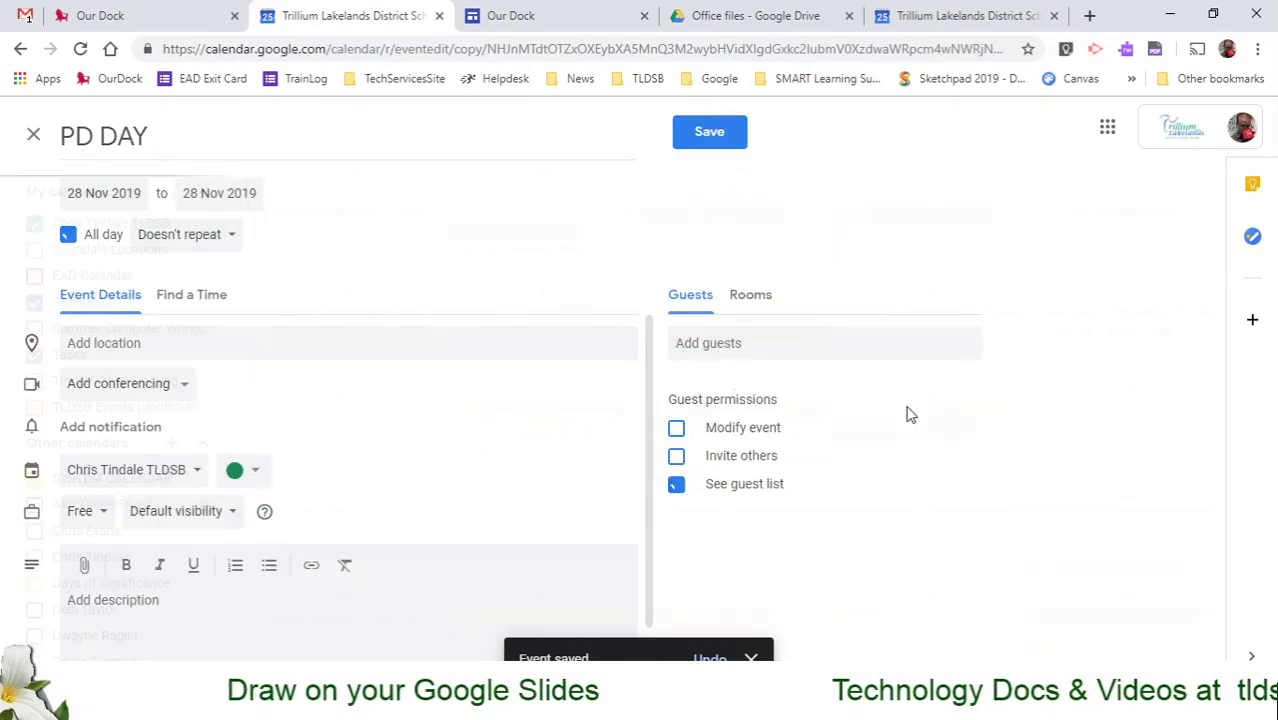
left_click(709, 133)
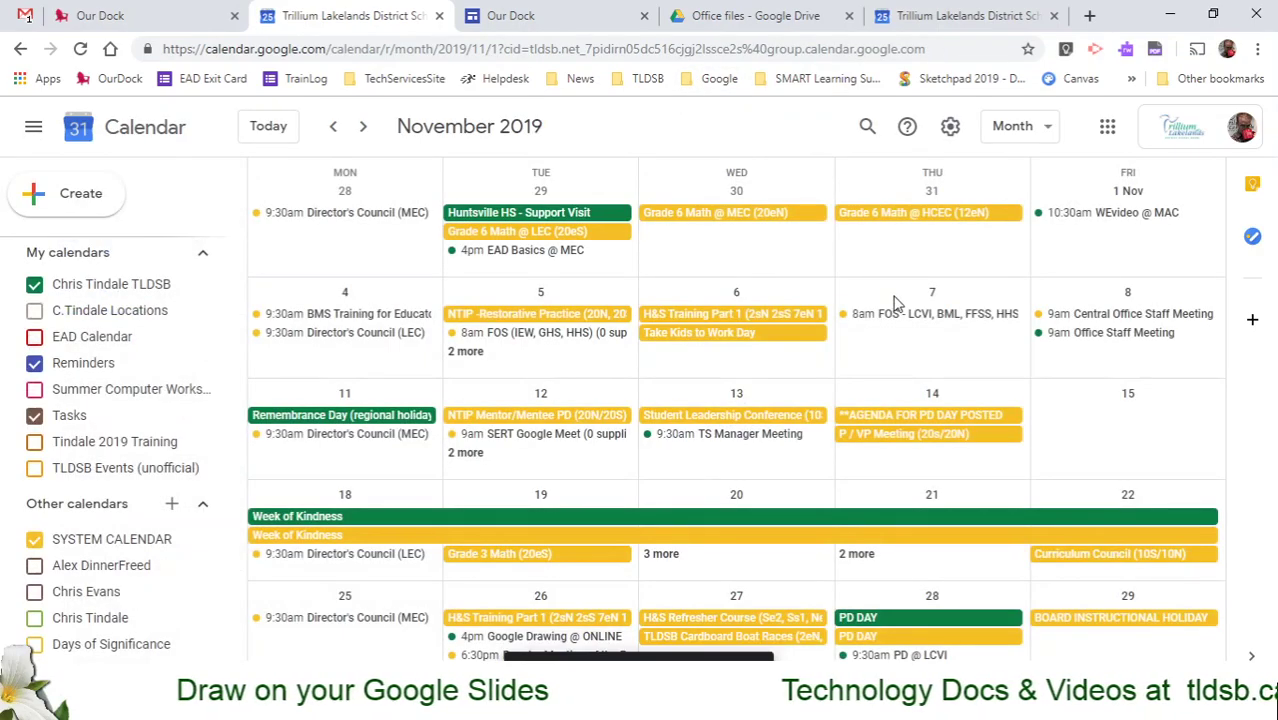
scroll(895, 303, "down", 1)
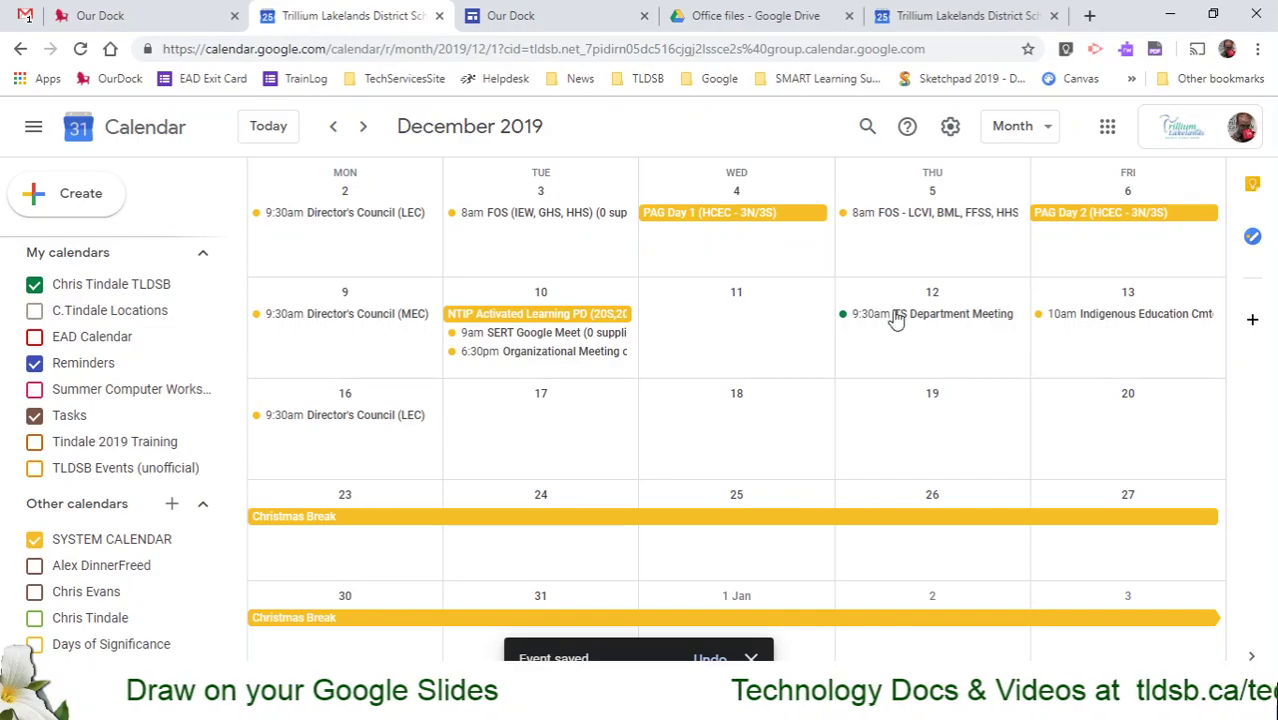
Step: Copy Christmas Break (21 Dec 2019 – 5 Jan 2020) into your own calendar and save it
left_click(479, 518)
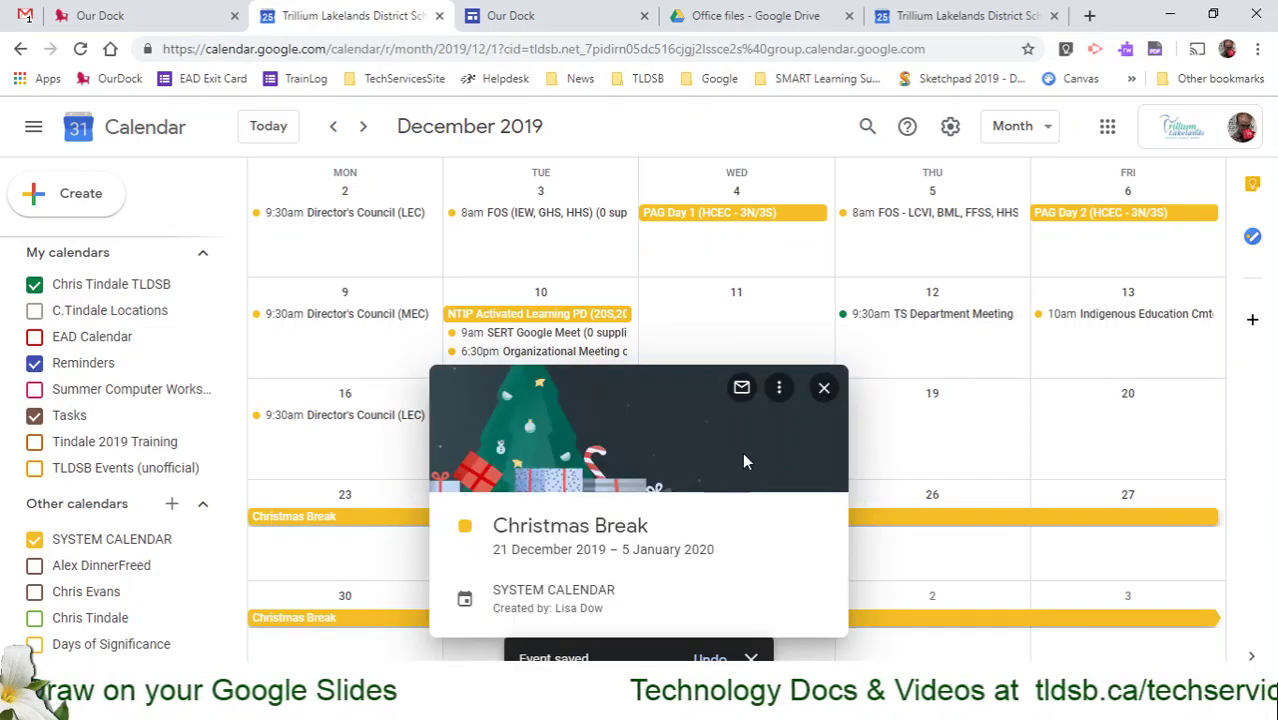
left_click(779, 390)
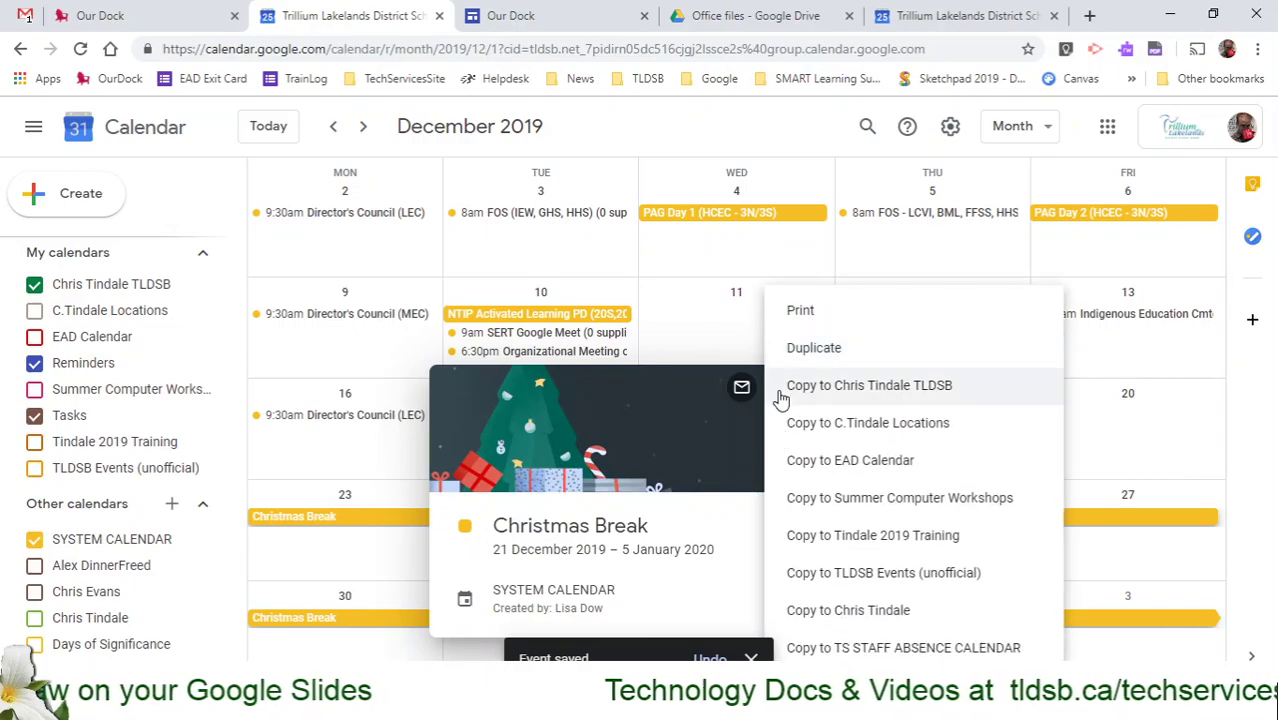
left_click(873, 386)
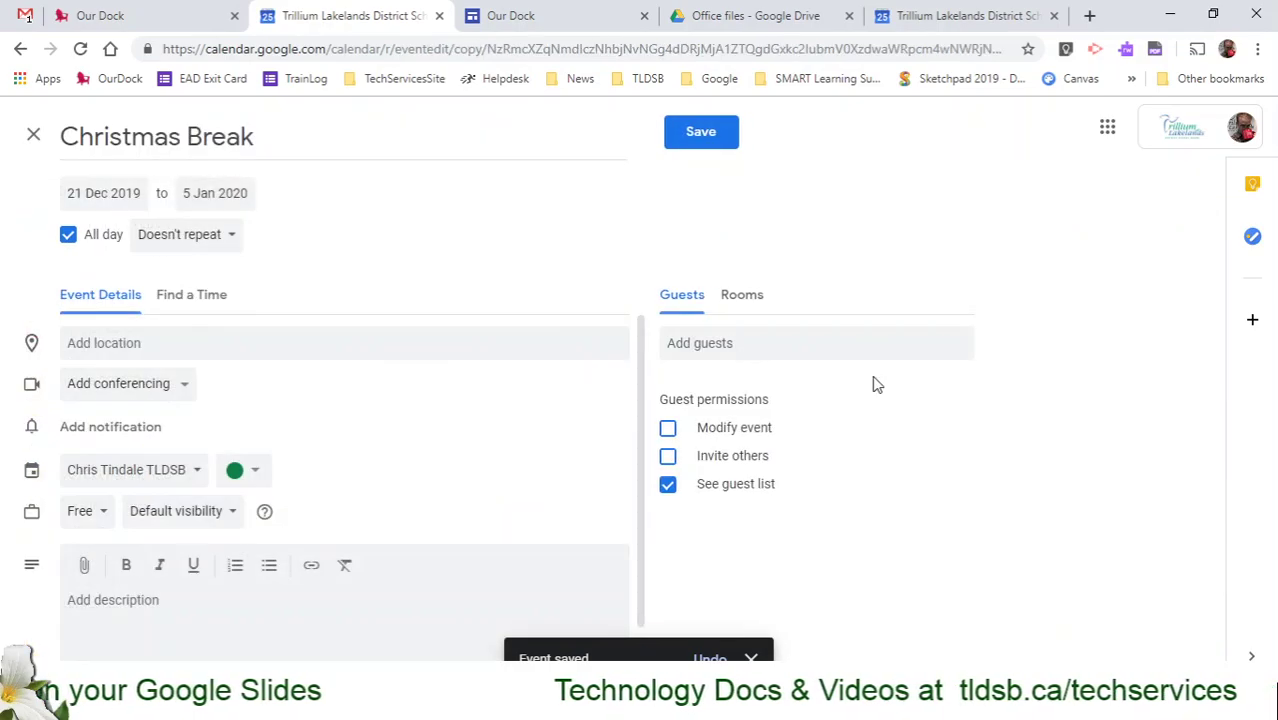
left_click(699, 133)
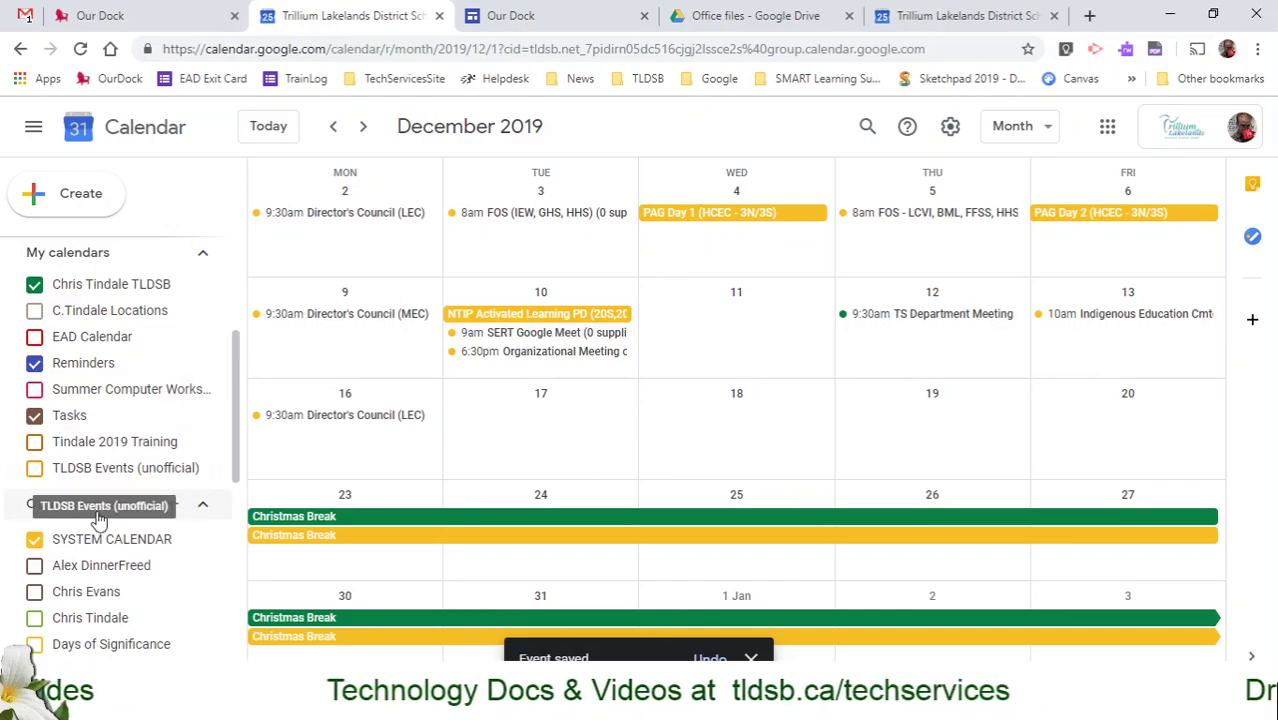
Step: Hide SYSTEM CALENDAR, go back to November 2019, and open the Week of Kindness copy for editing
left_click(34, 541)
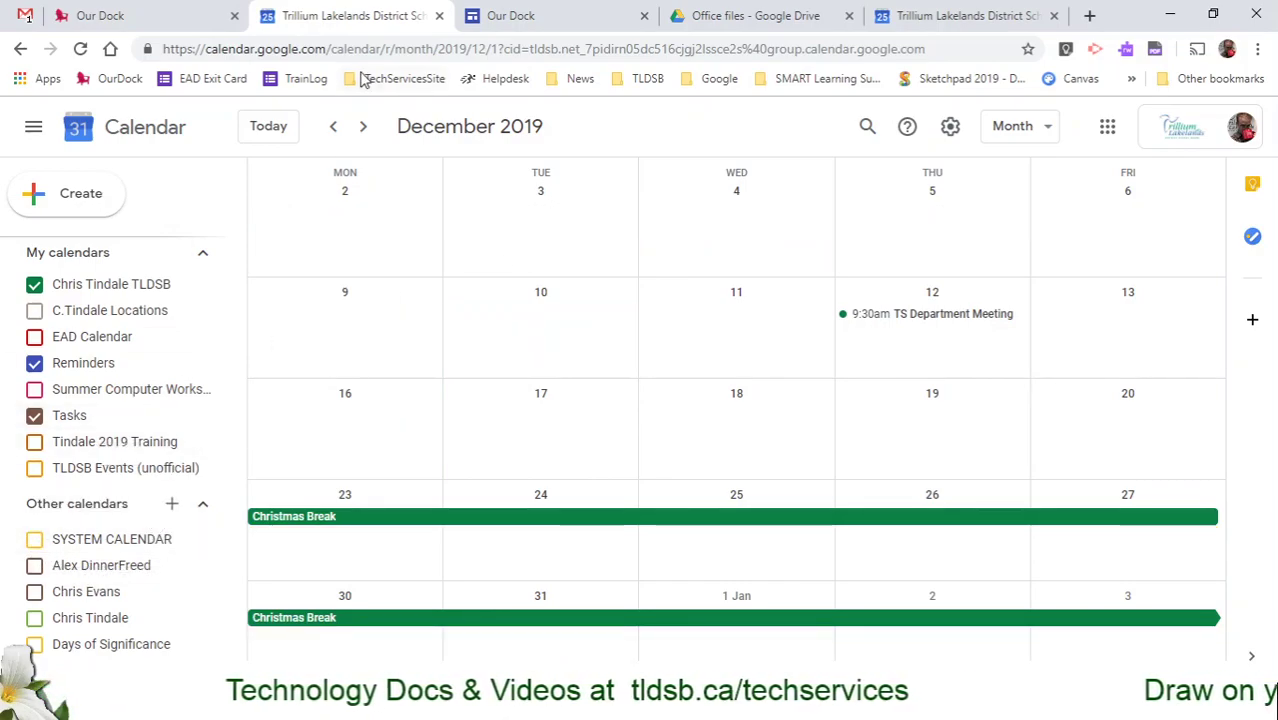
left_click(334, 126)
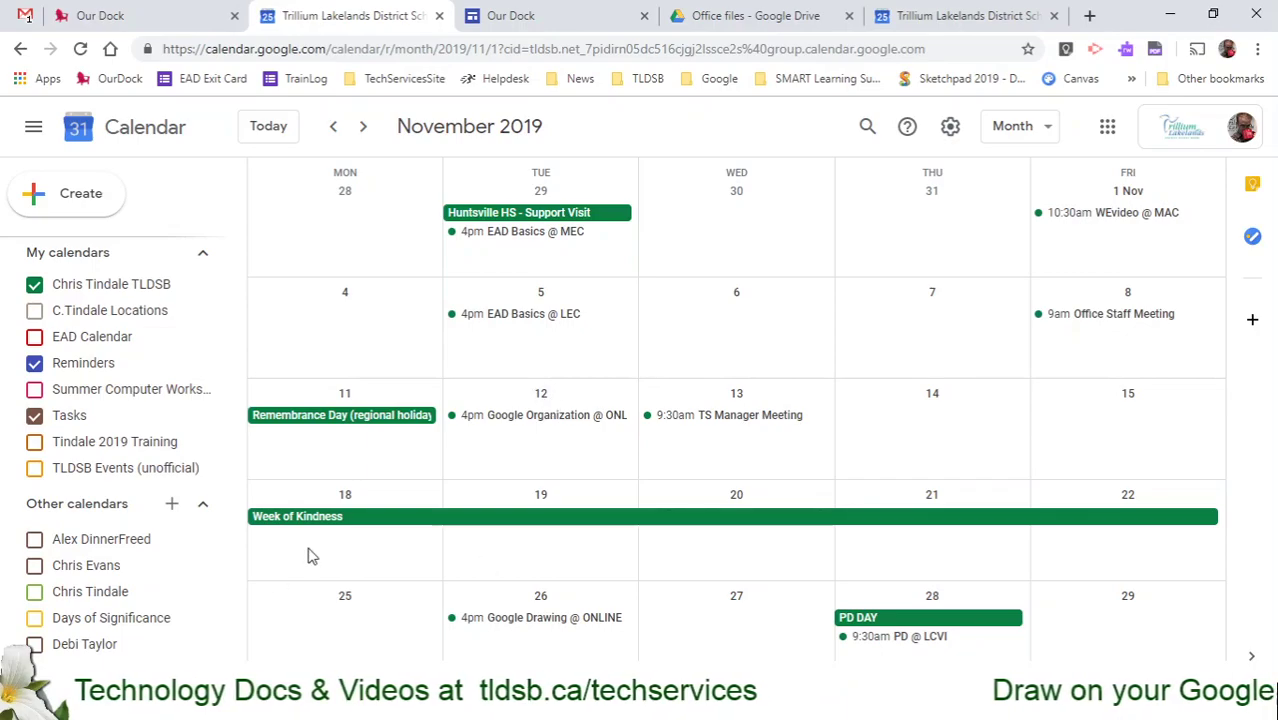
left_click(410, 520)
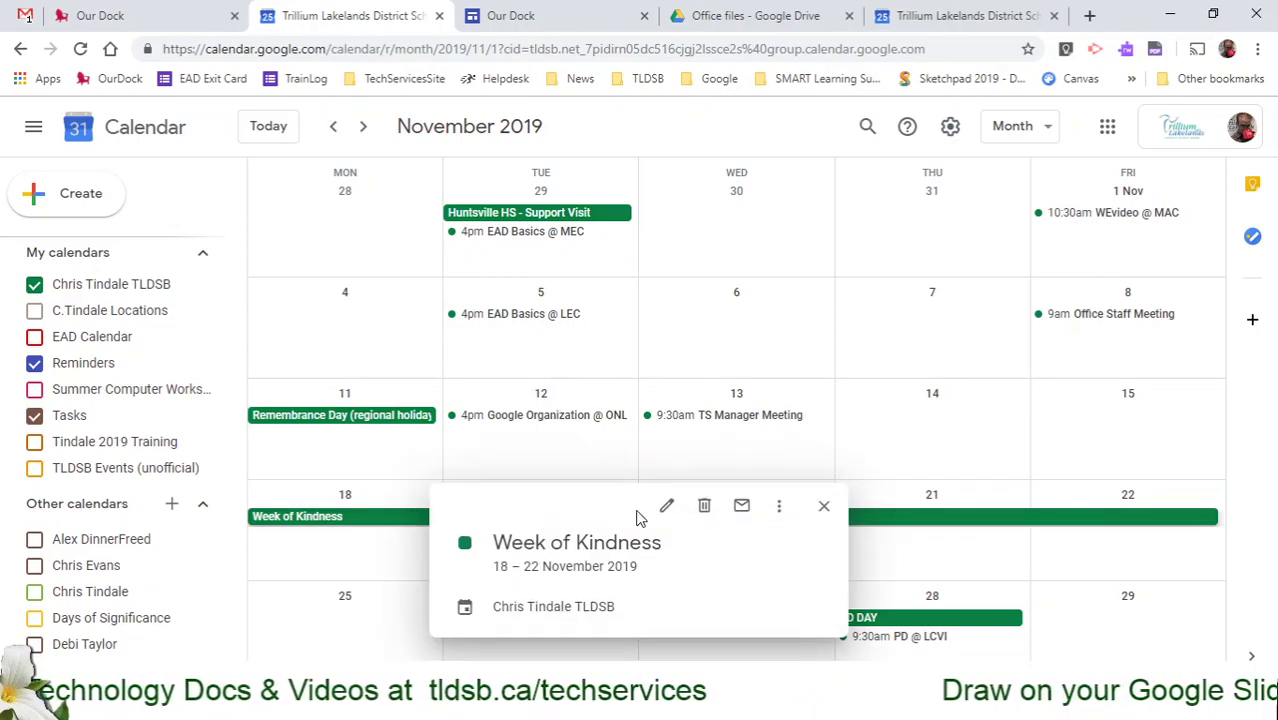
left_click(668, 507)
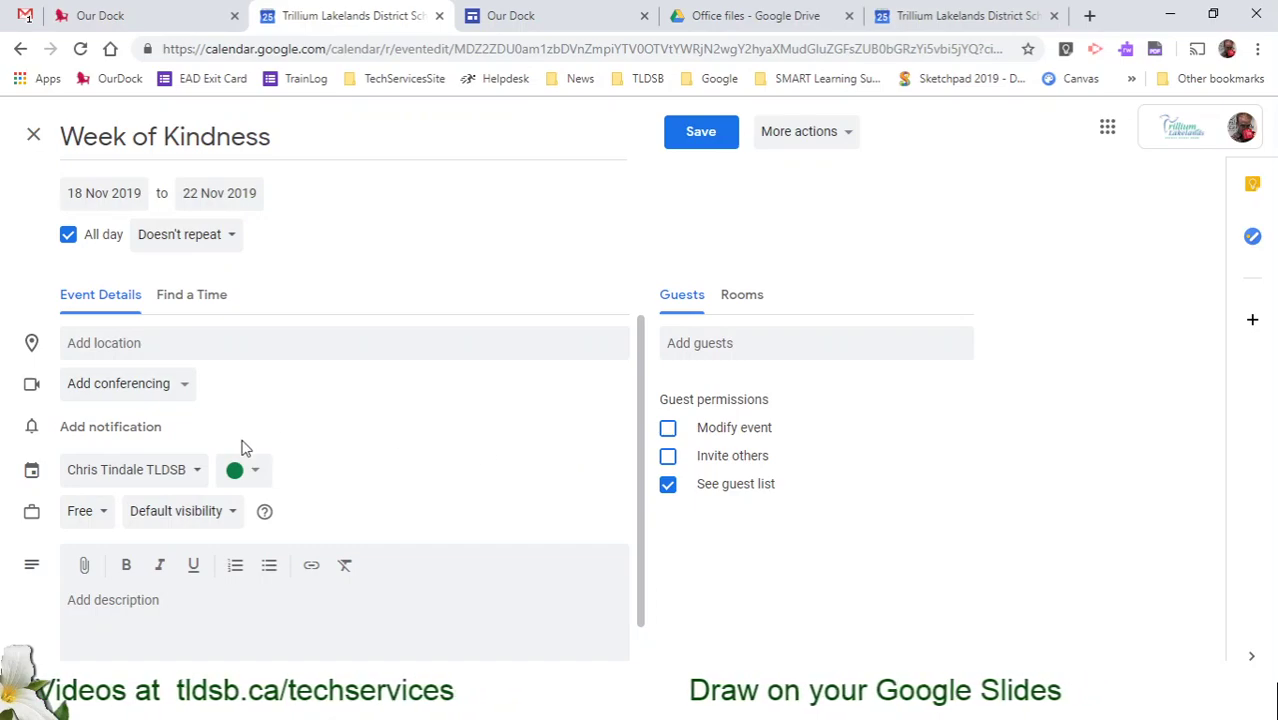
Step: Assign Week of Kindness to the EAD Calendar and save the event
left_click(127, 479)
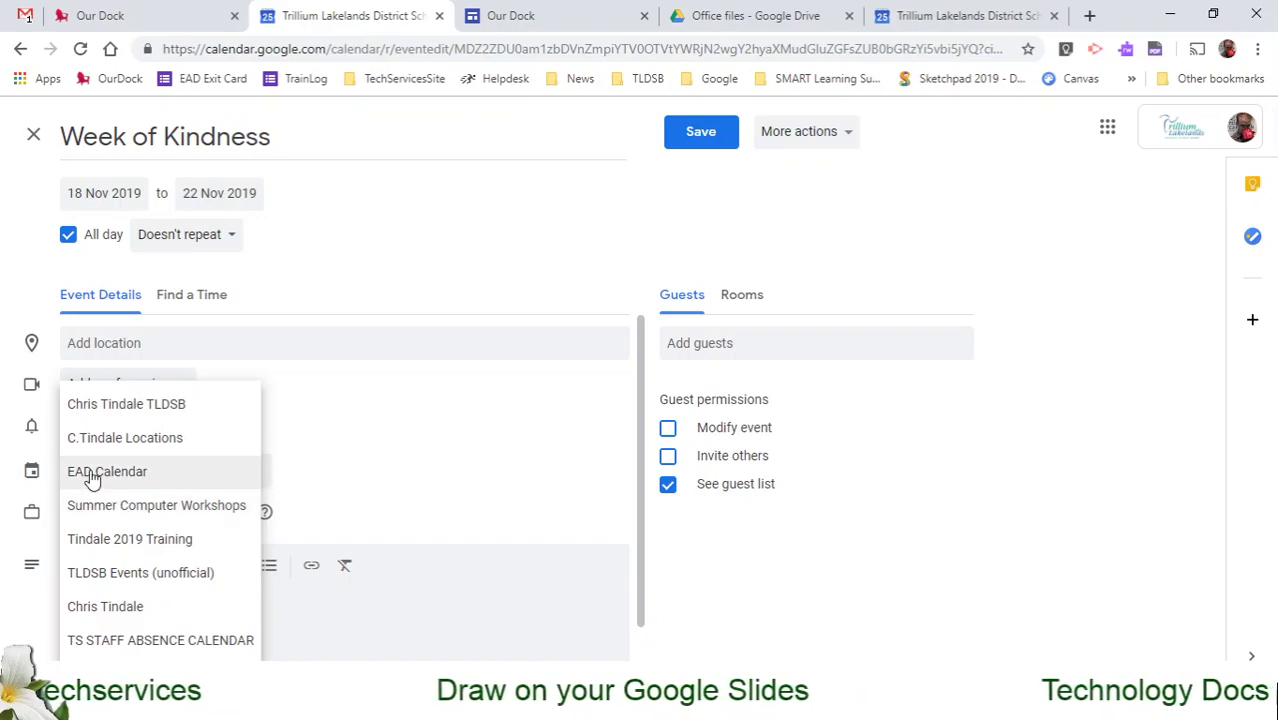
left_click(146, 474)
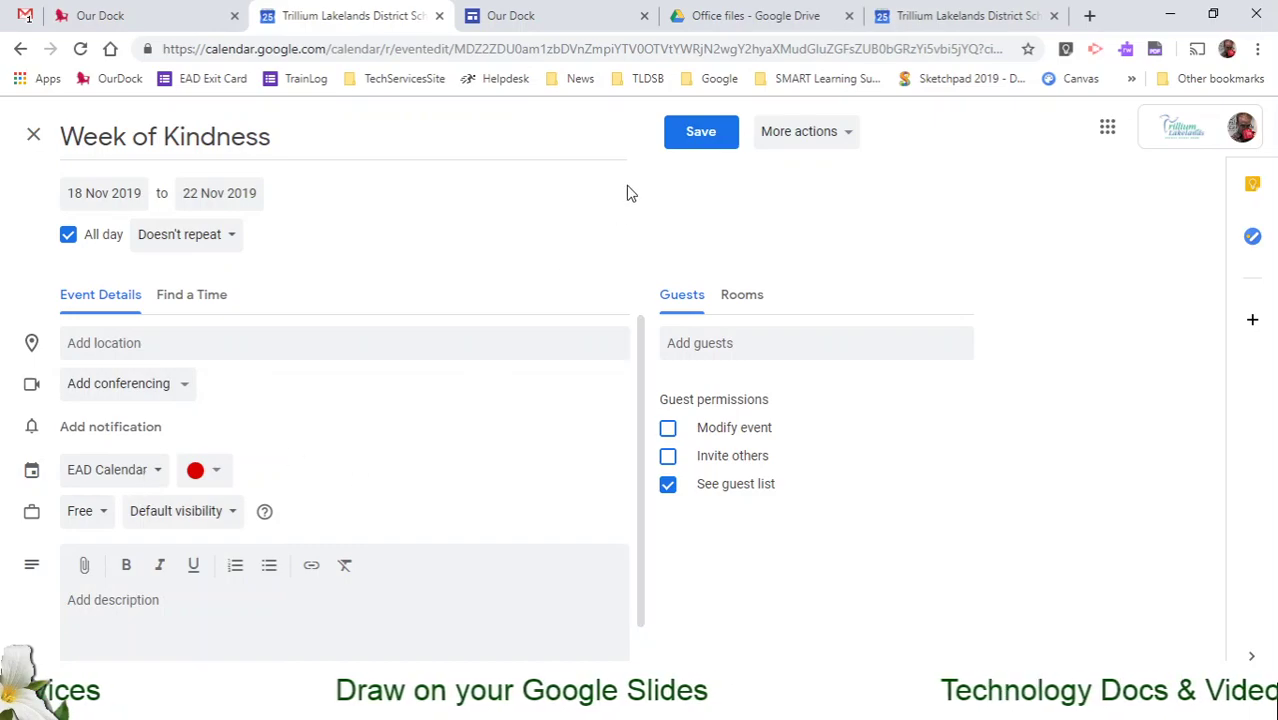
left_click(697, 134)
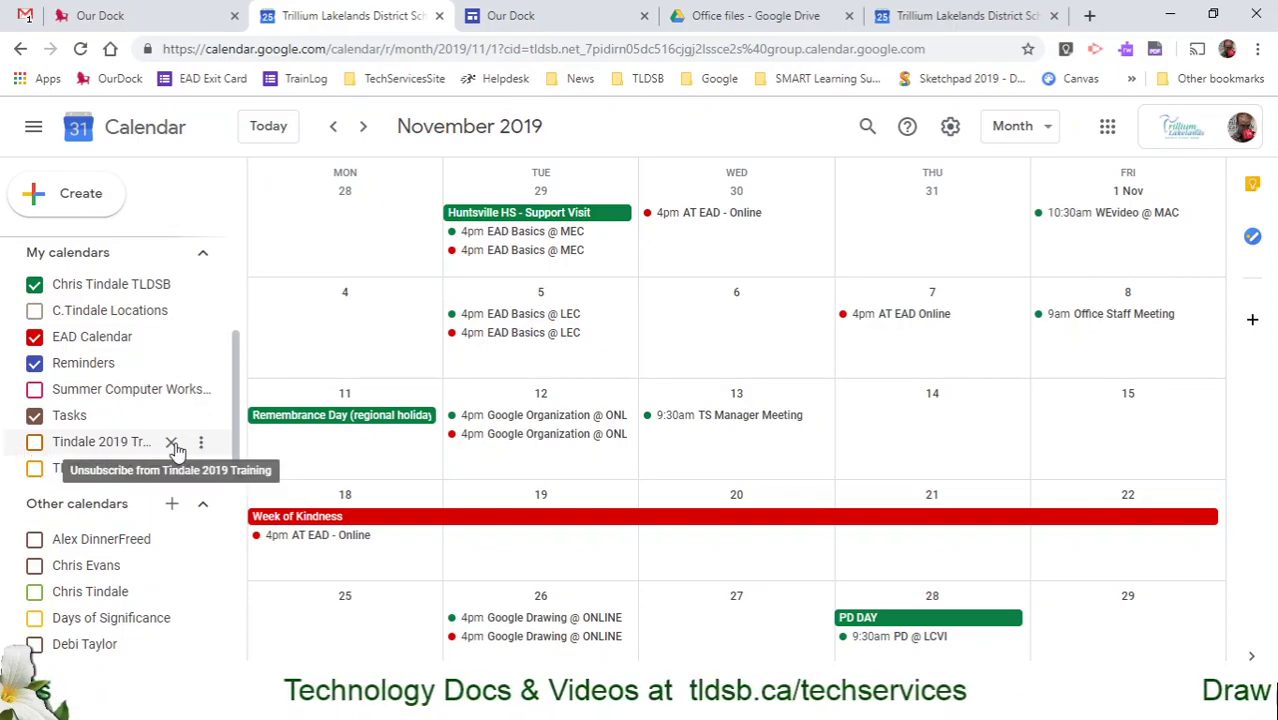
Step: Edit Week of Kindness again, switching it to the Tindale 2019 Training calendar, and save
left_click(407, 524)
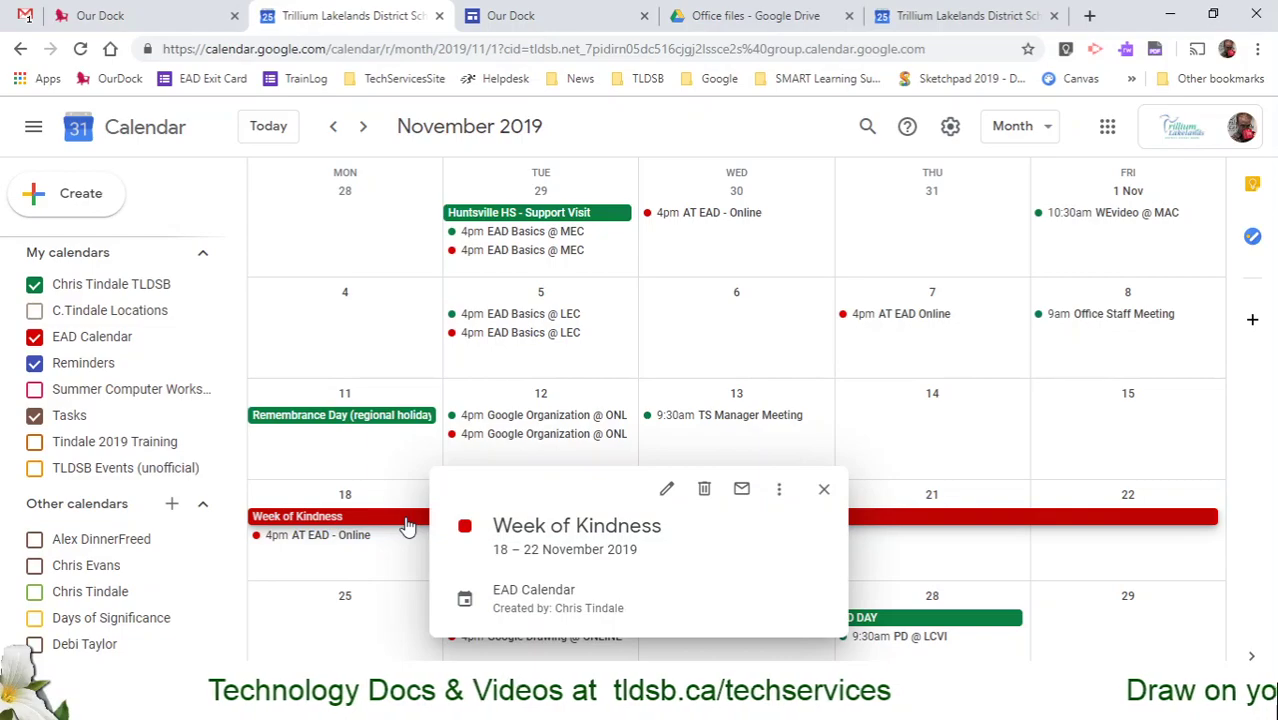
left_click(670, 493)
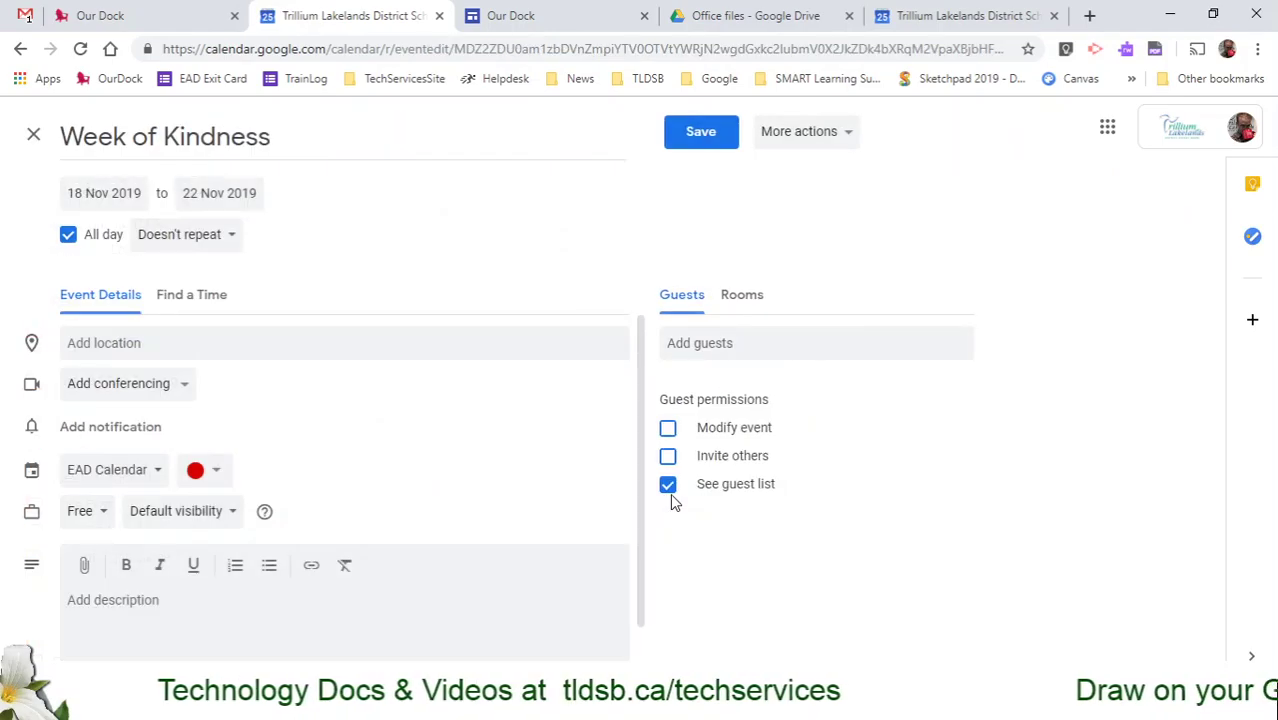
left_click(75, 480)
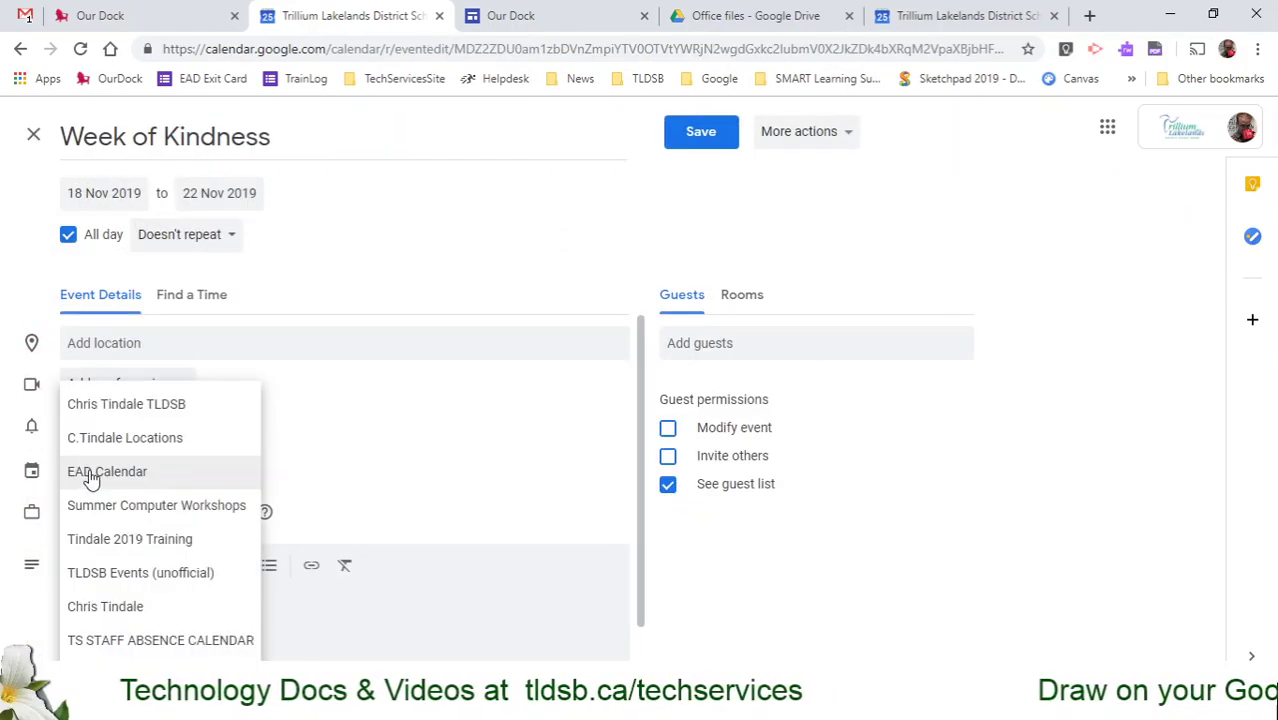
left_click(117, 545)
left_click(701, 140)
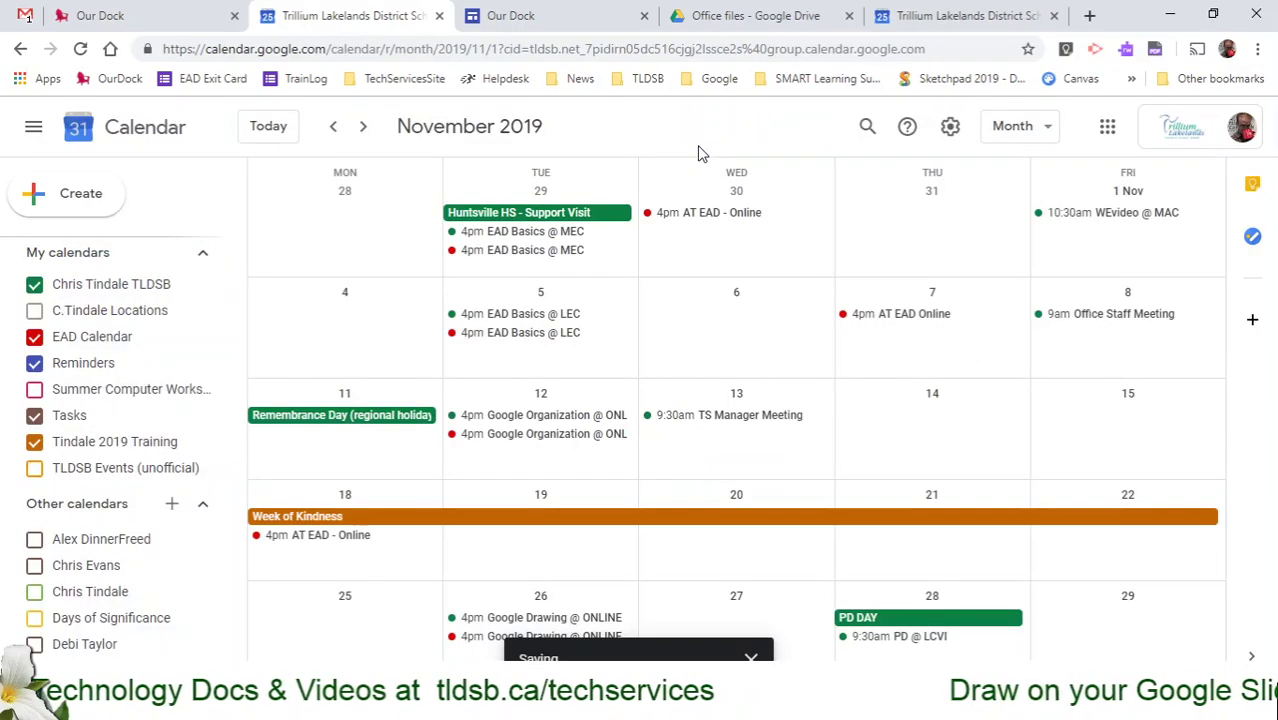